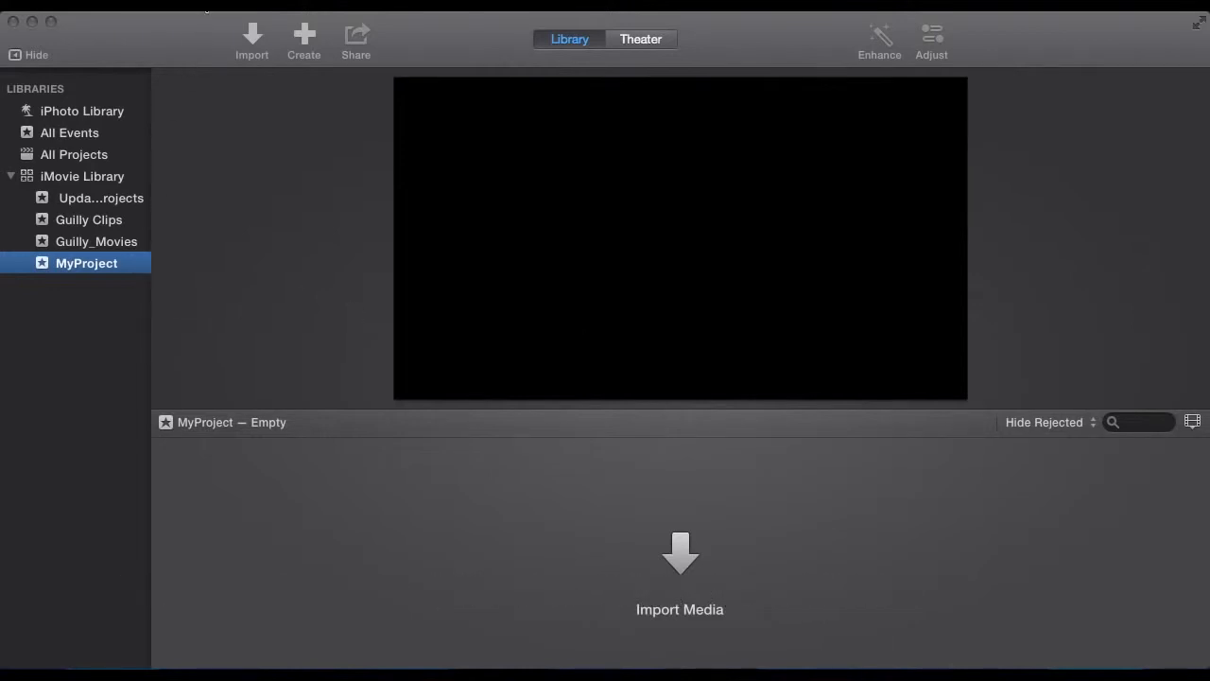
Create a new event named iMovieDemoMedia in the iMovie Library.
click(123, 2)
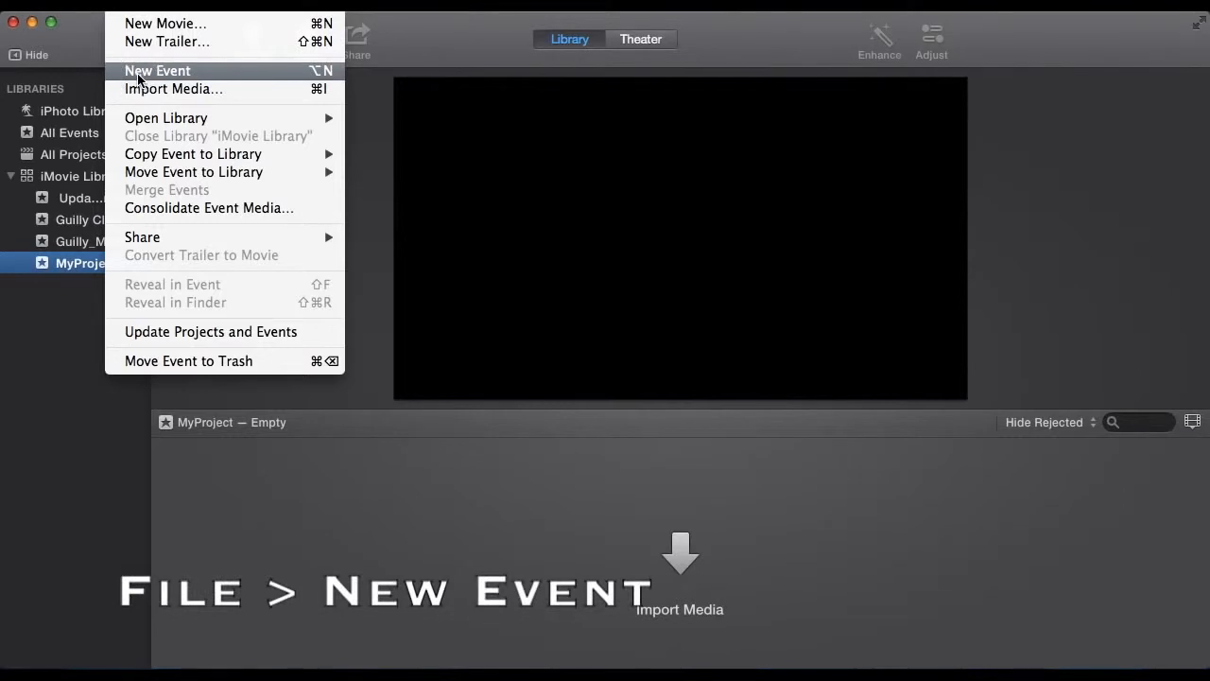
click(138, 71)
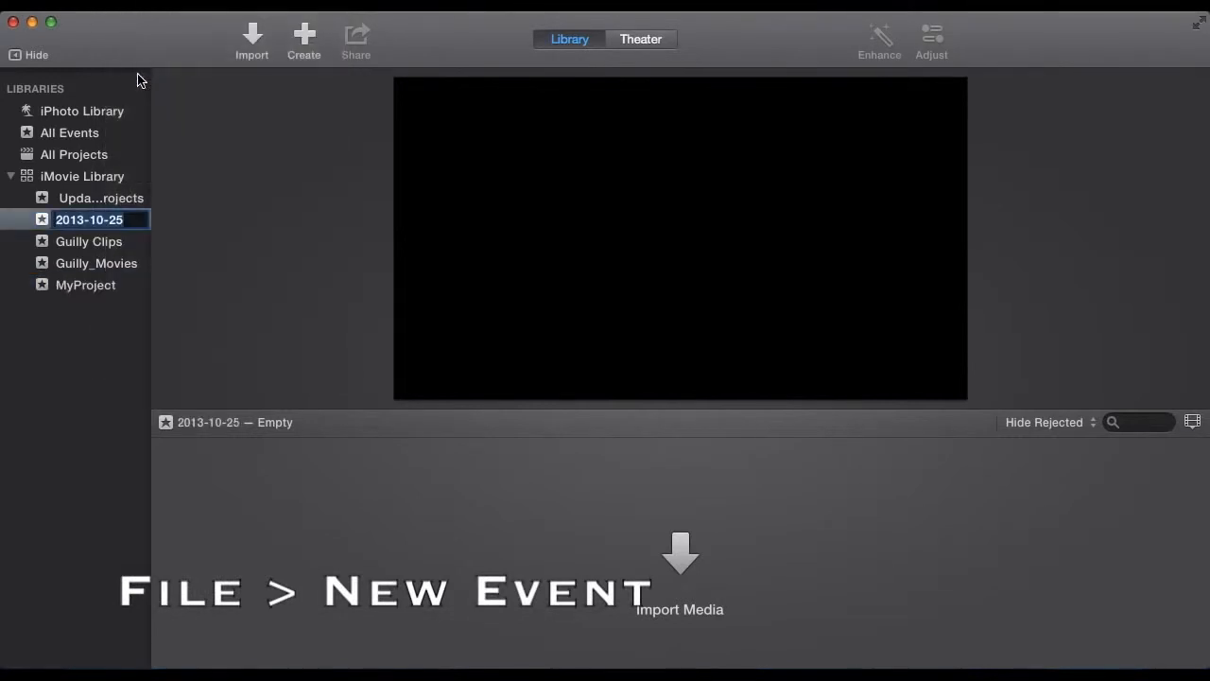
text(iMovieDemo)
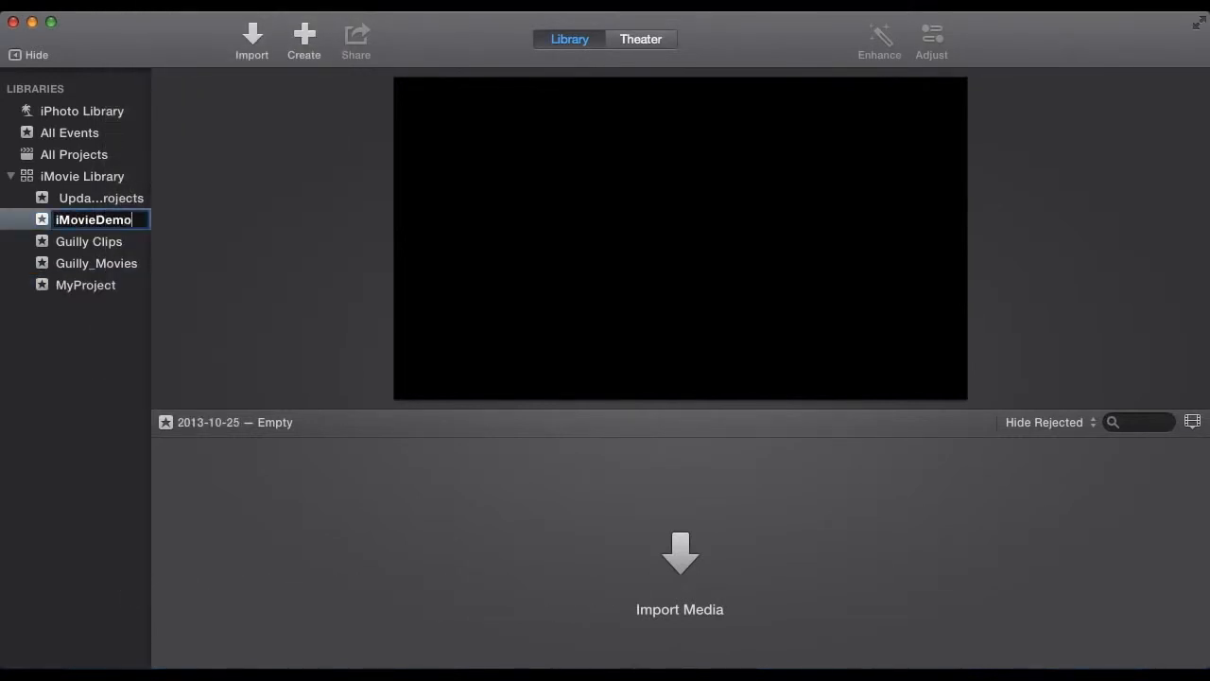
text(Media)
key(Return)
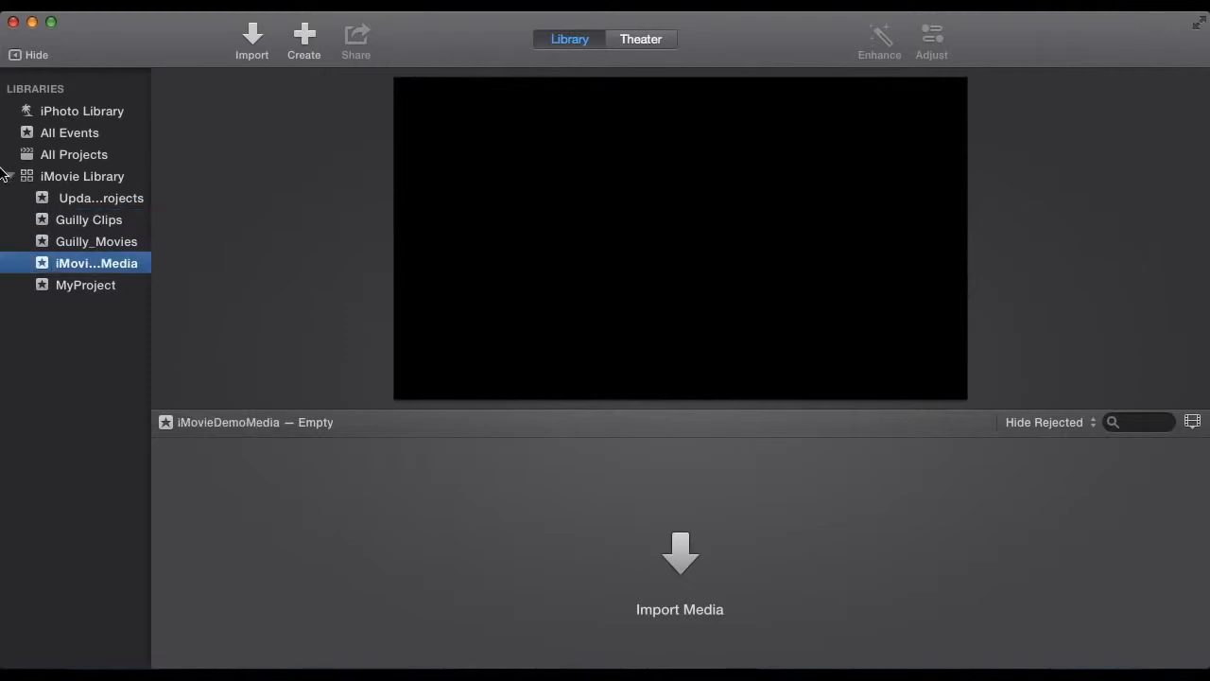
Import the files from Clip-2.mp4 through iMovieDemoMovie.mp4 into the iMovieDemoMedia event.
click(686, 562)
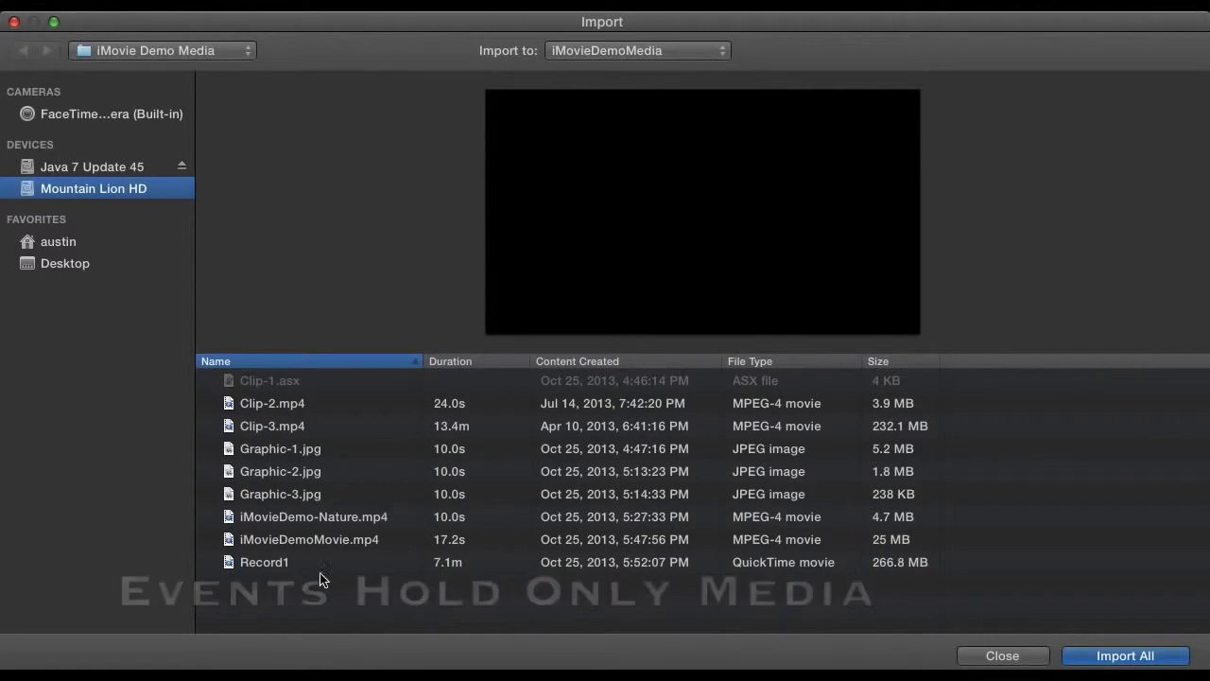
drag(282, 541, 286, 428)
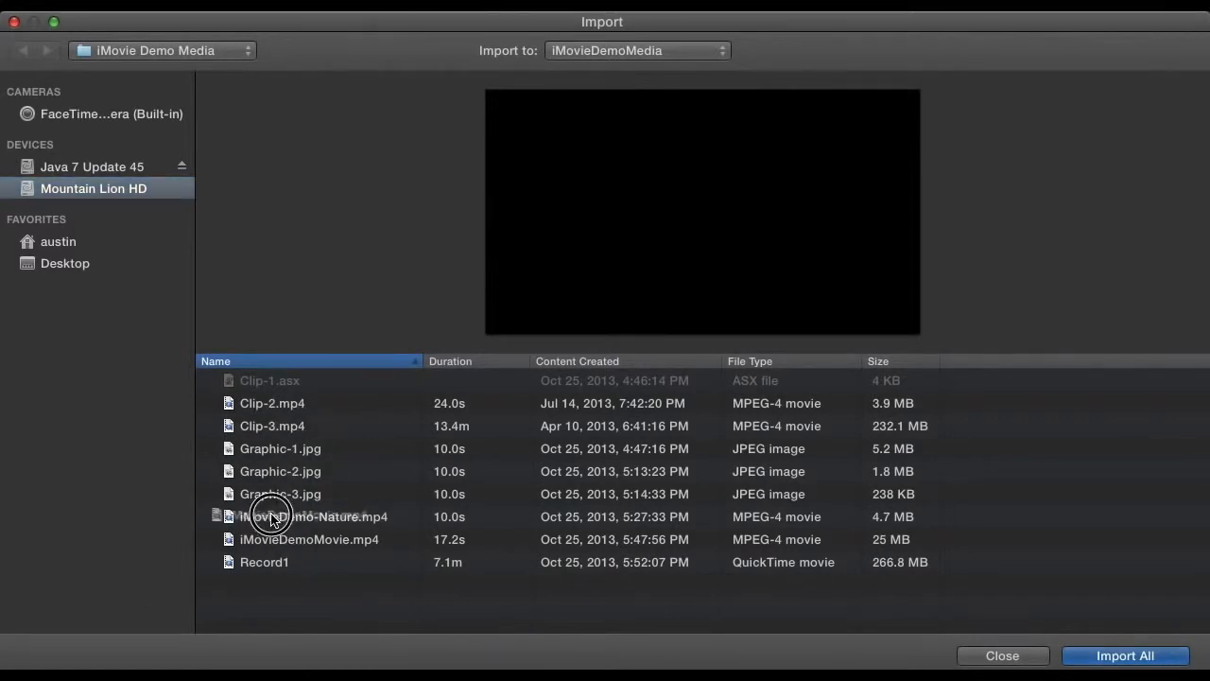
click(272, 540)
shift+click(284, 405)
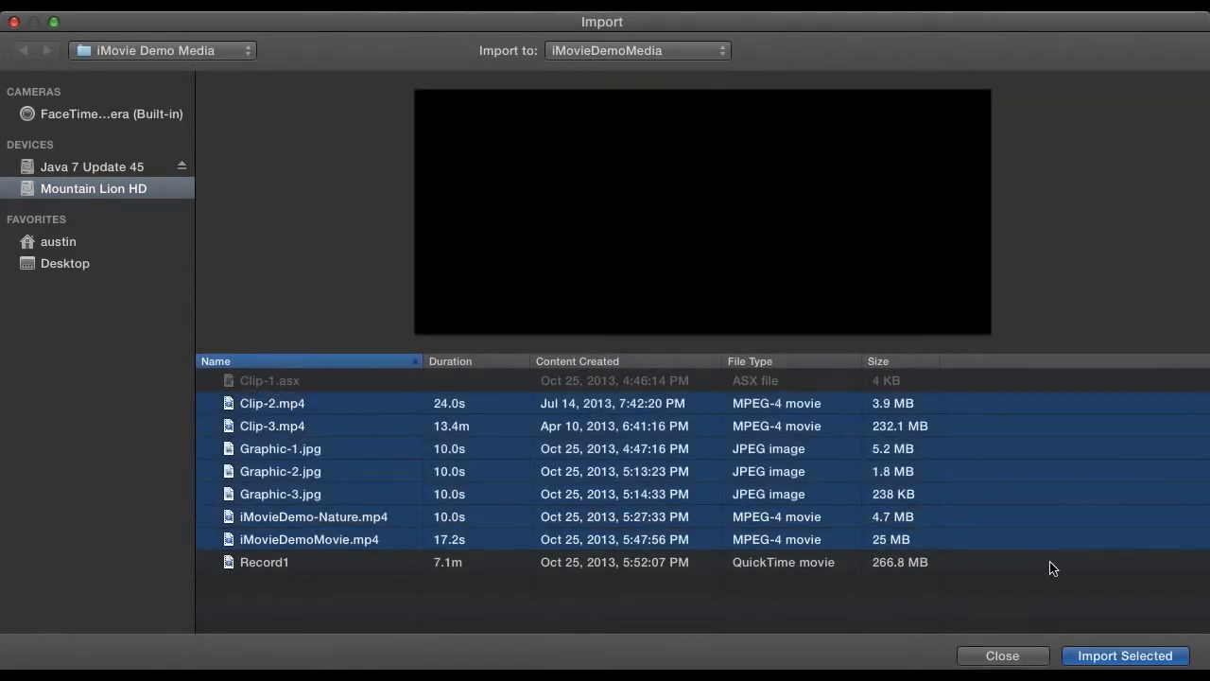
click(1094, 656)
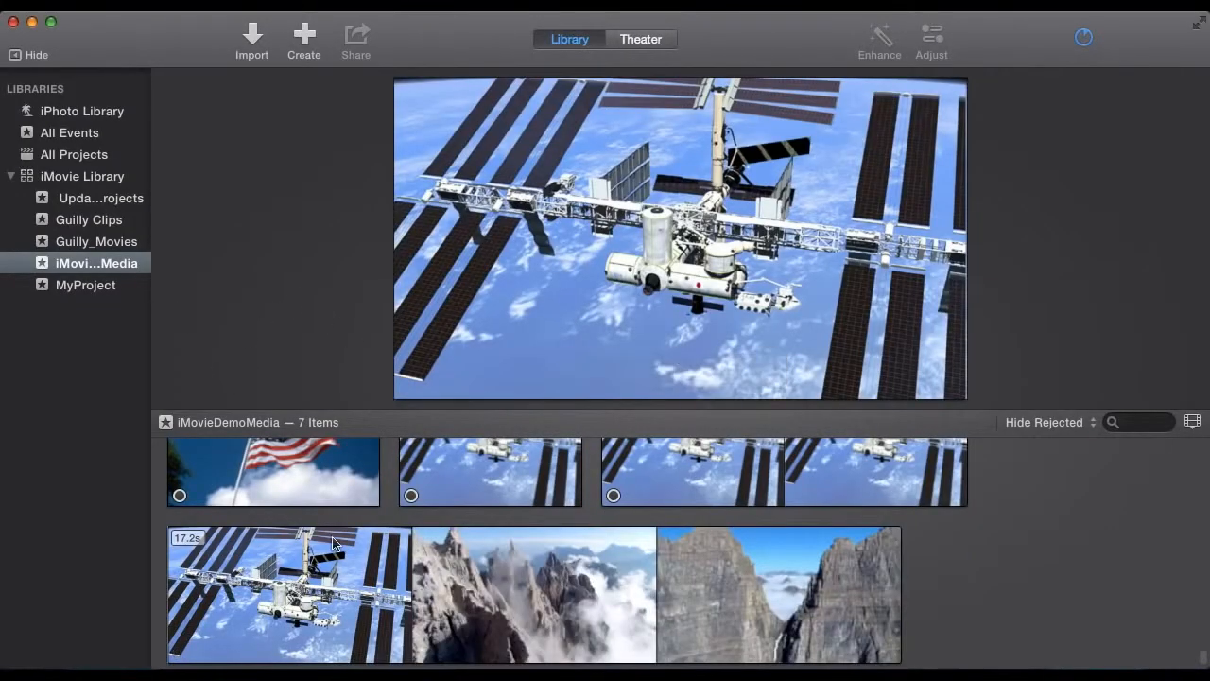
Create a movie with No Theme, named My Movie, in the iMovieDemoMedia event.
scroll(332, 543, down, 3)
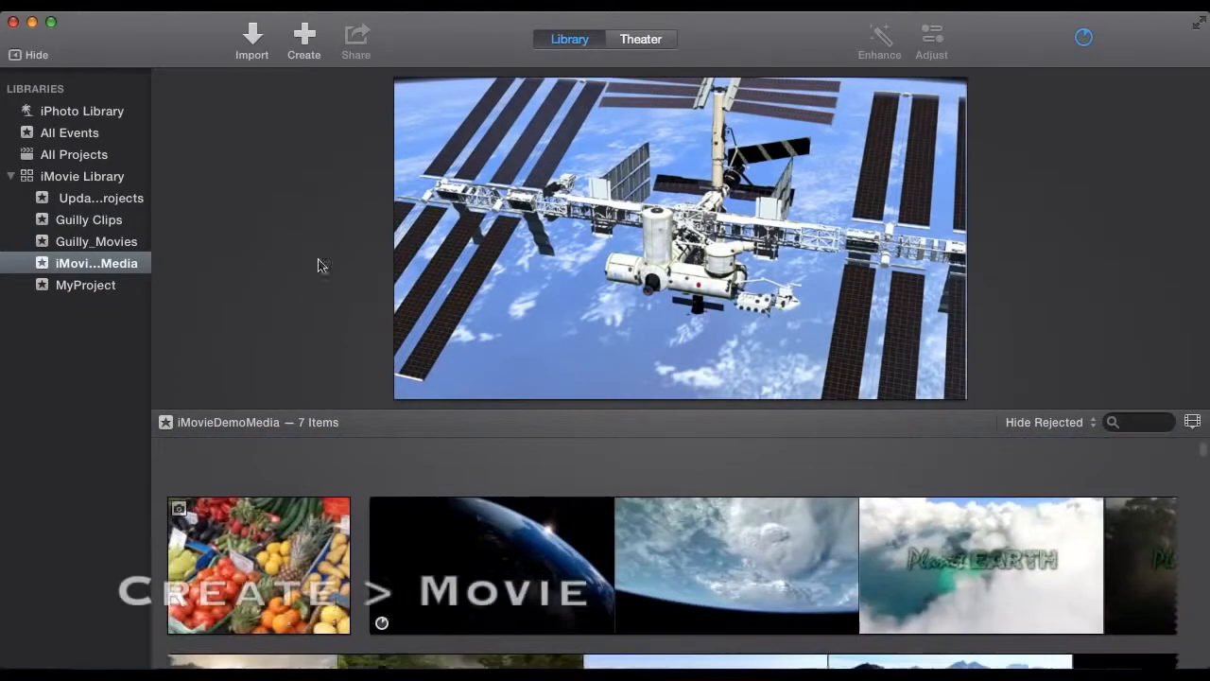
click(310, 33)
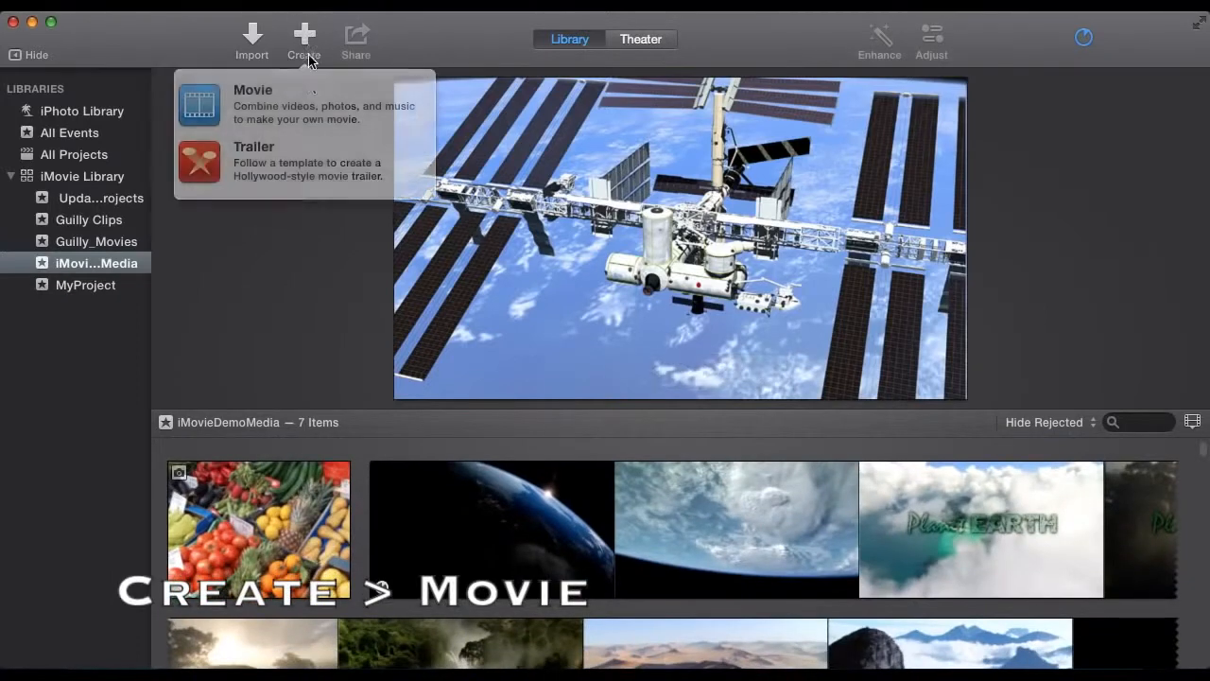
click(293, 104)
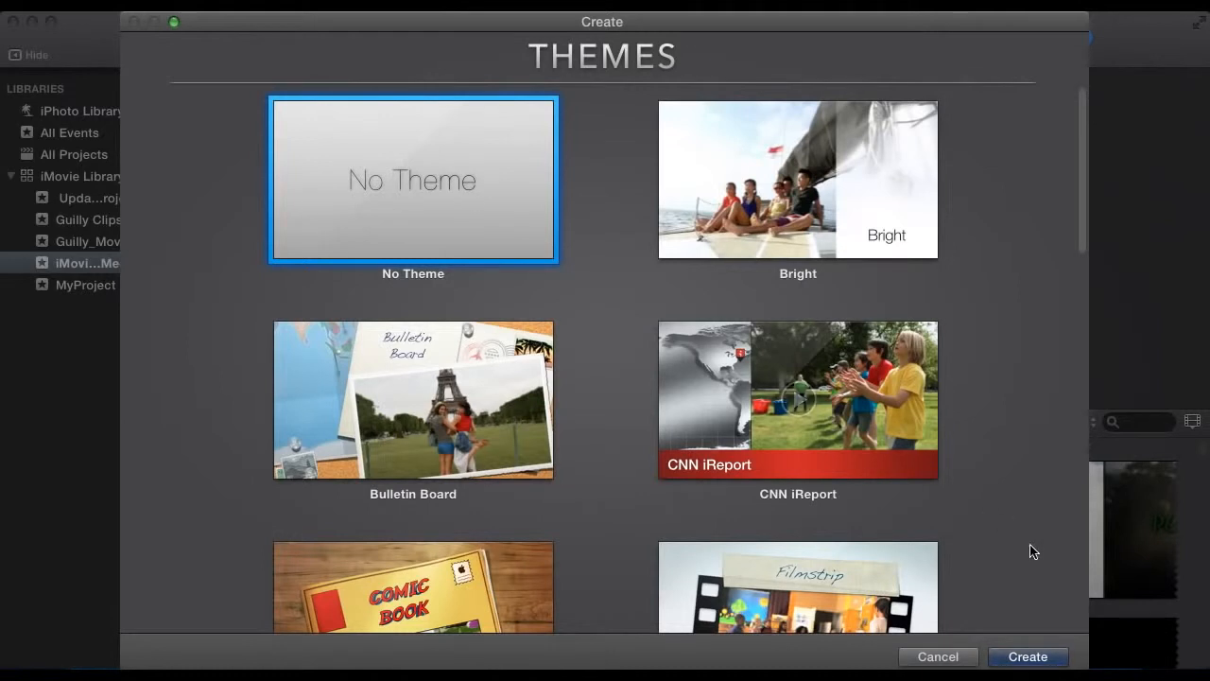
click(1017, 656)
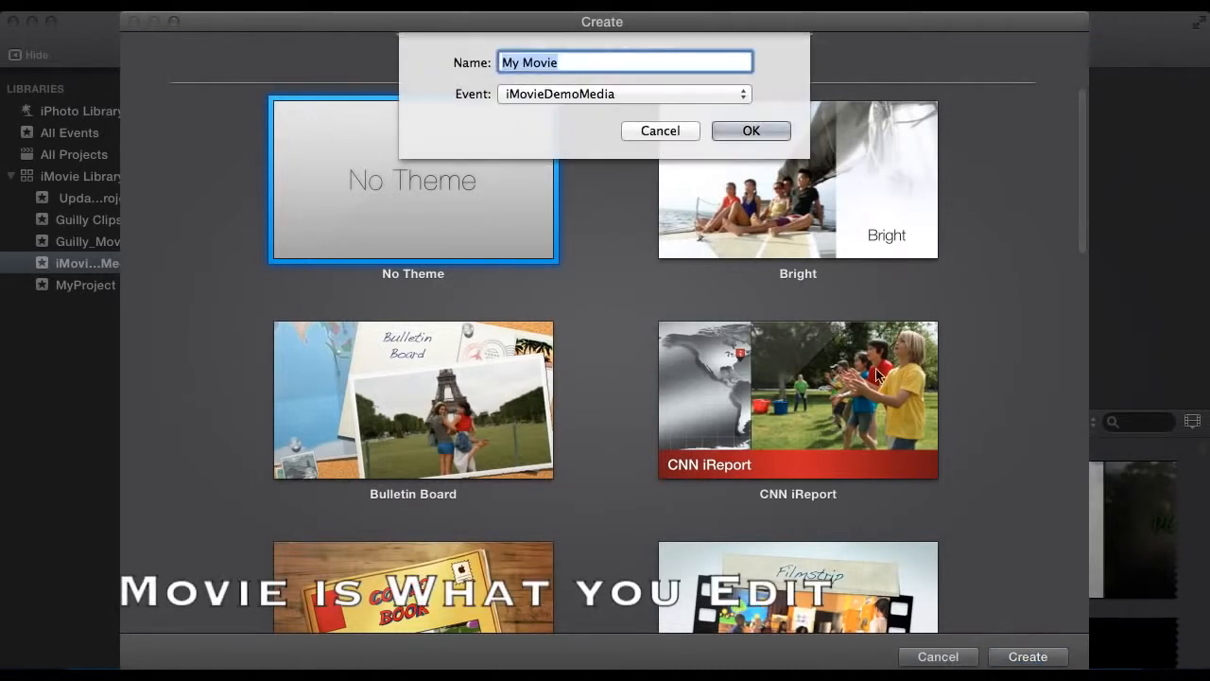
click(595, 93)
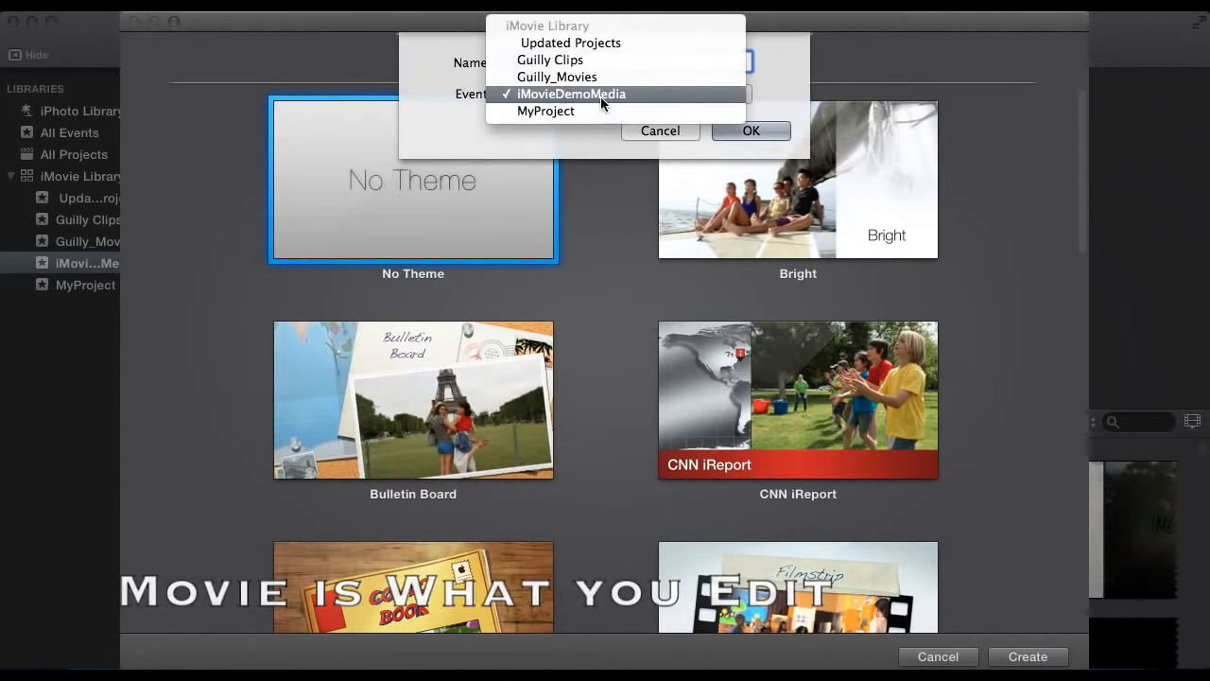
click(613, 95)
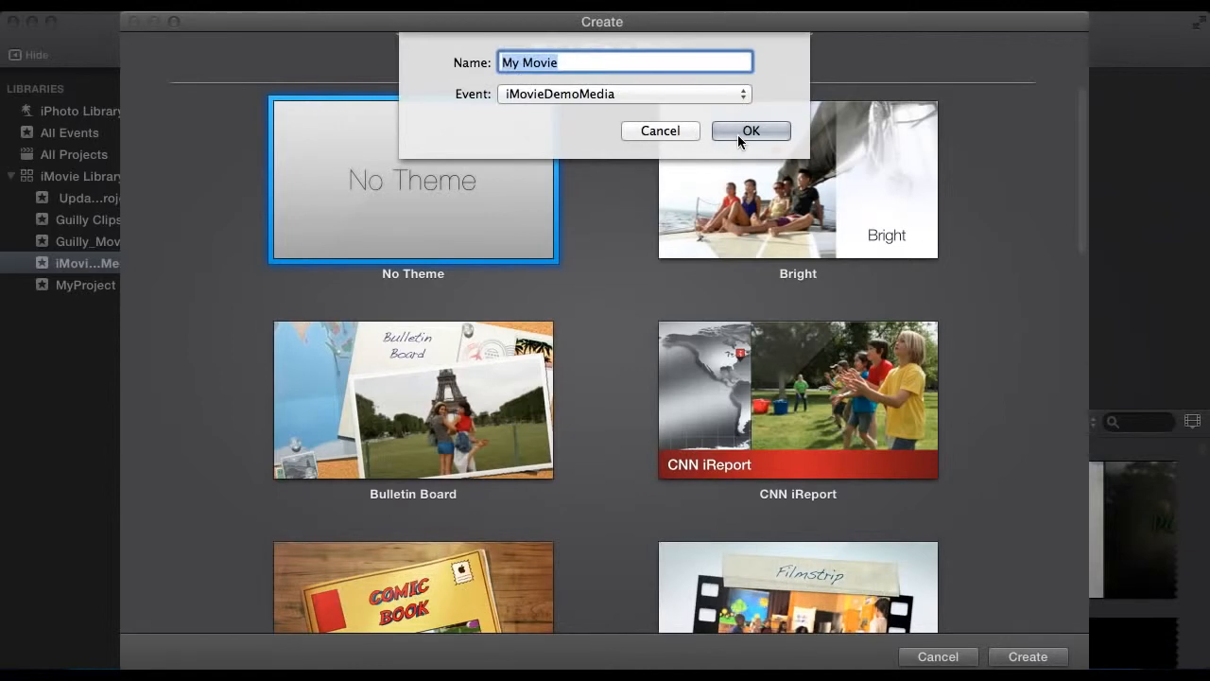
click(737, 134)
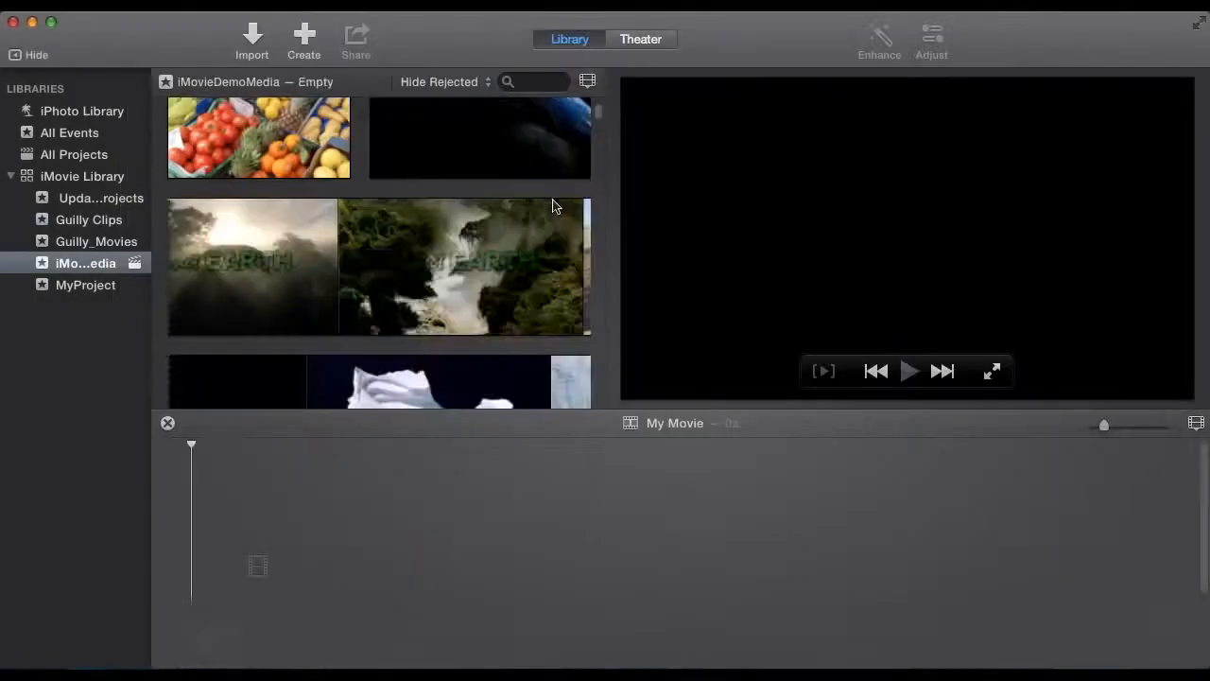
Select a range of about 13.7 s of the snowy mountain footage in Clip-3 and add it to the empty timeline.
scroll(427, 303, up, 5)
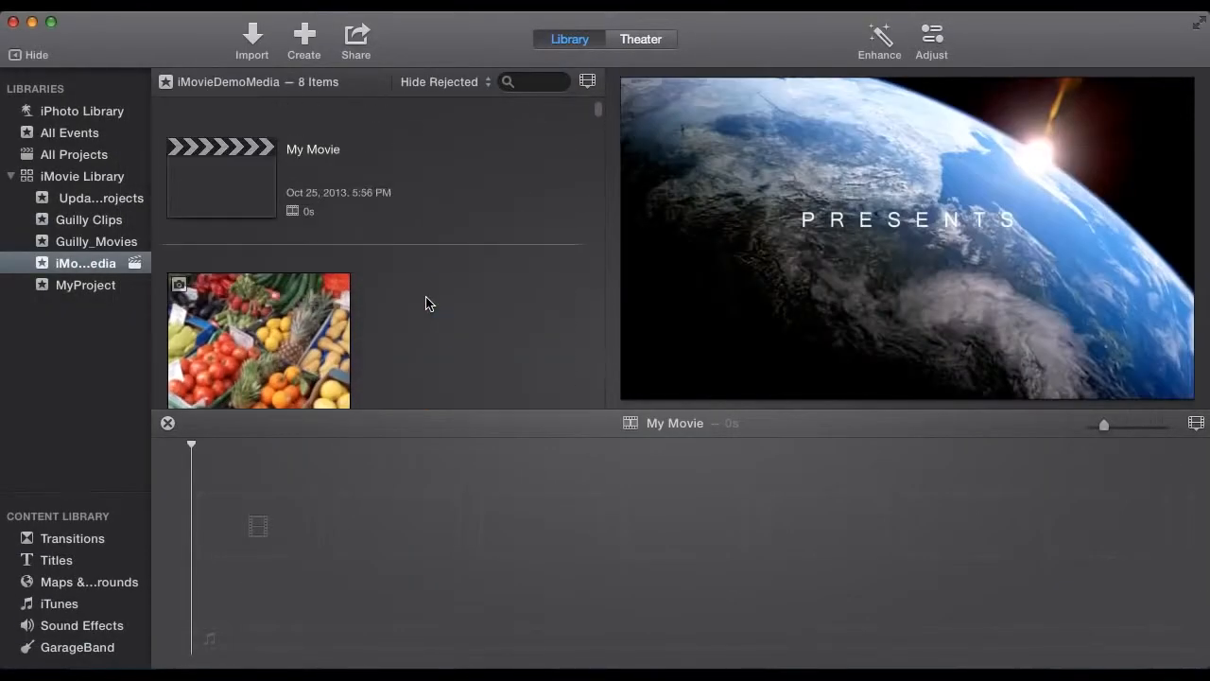
scroll(427, 303, down, 7)
scroll(402, 236, down, 6)
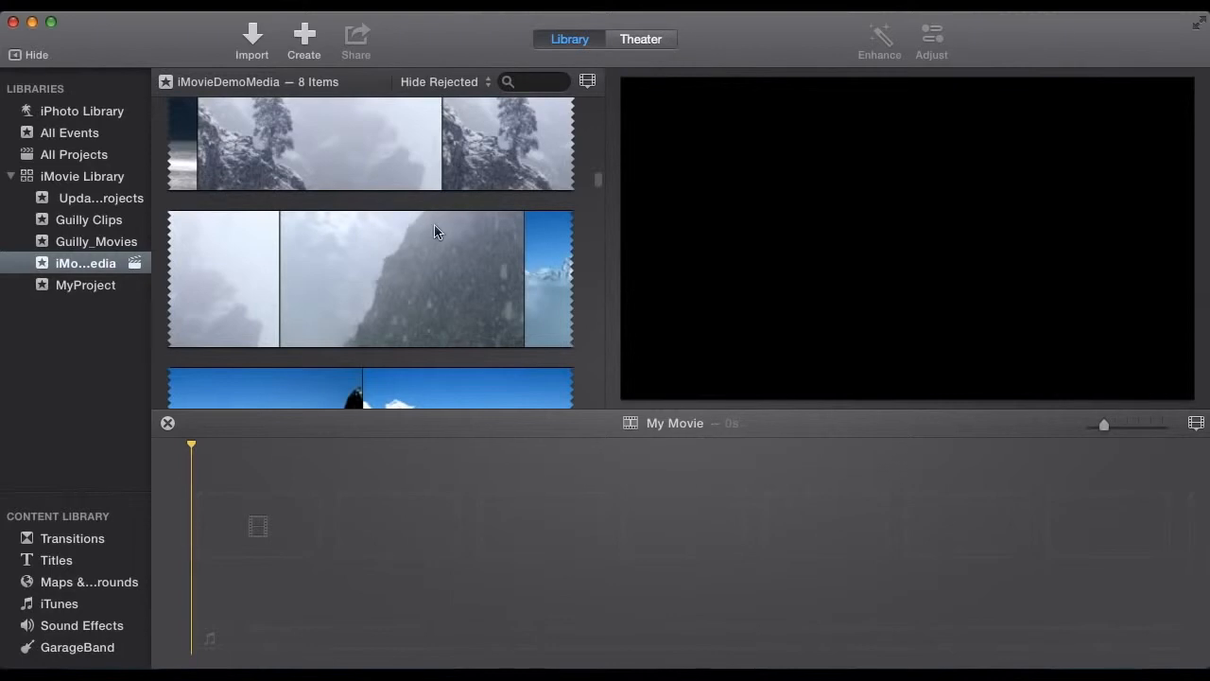
scroll(207, 255, down, 1)
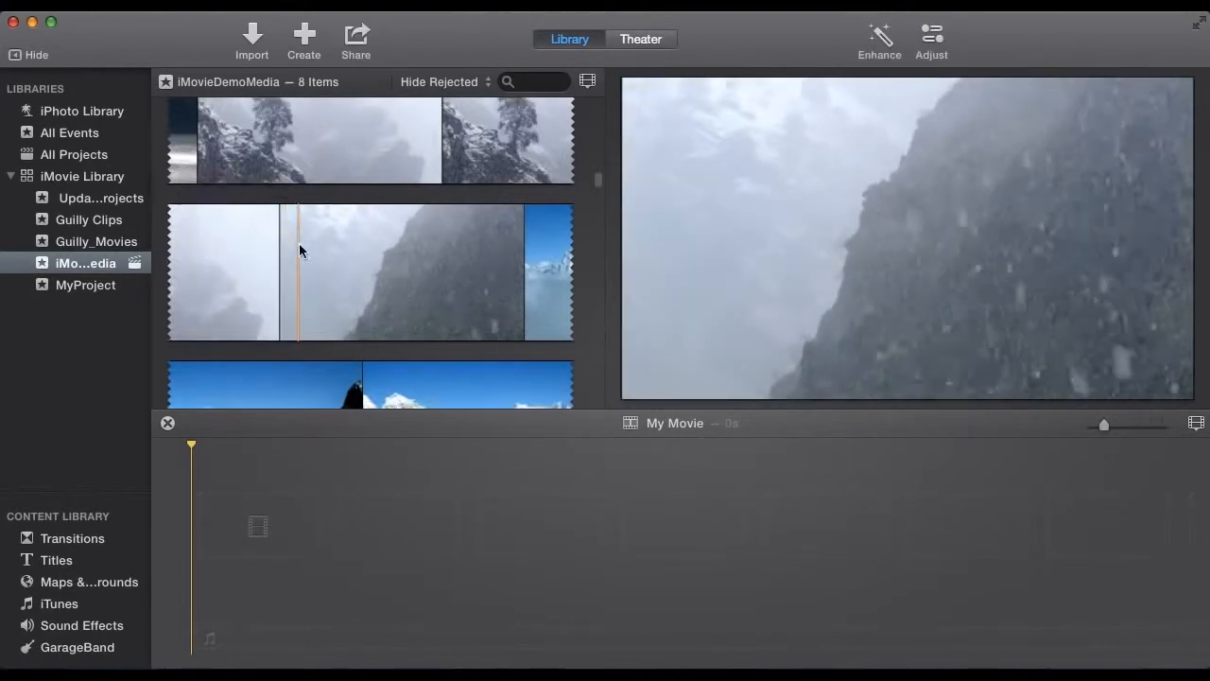
scroll(299, 246, down, 4)
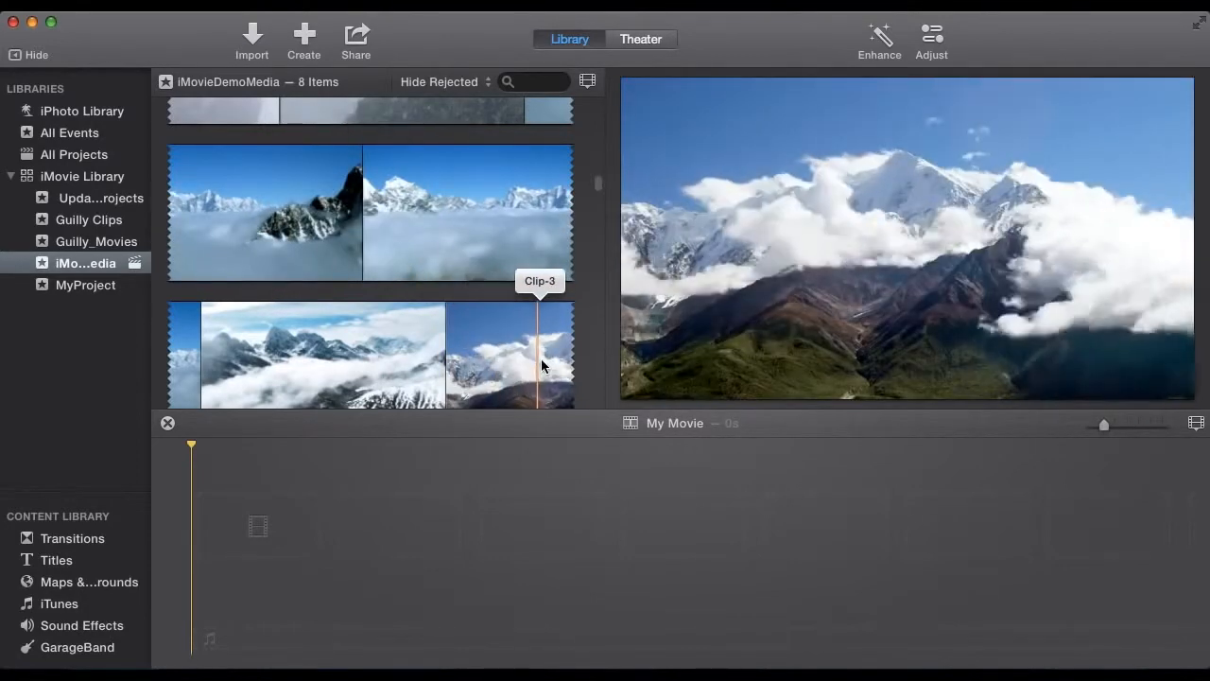
click(291, 198)
drag(488, 222, 280, 170)
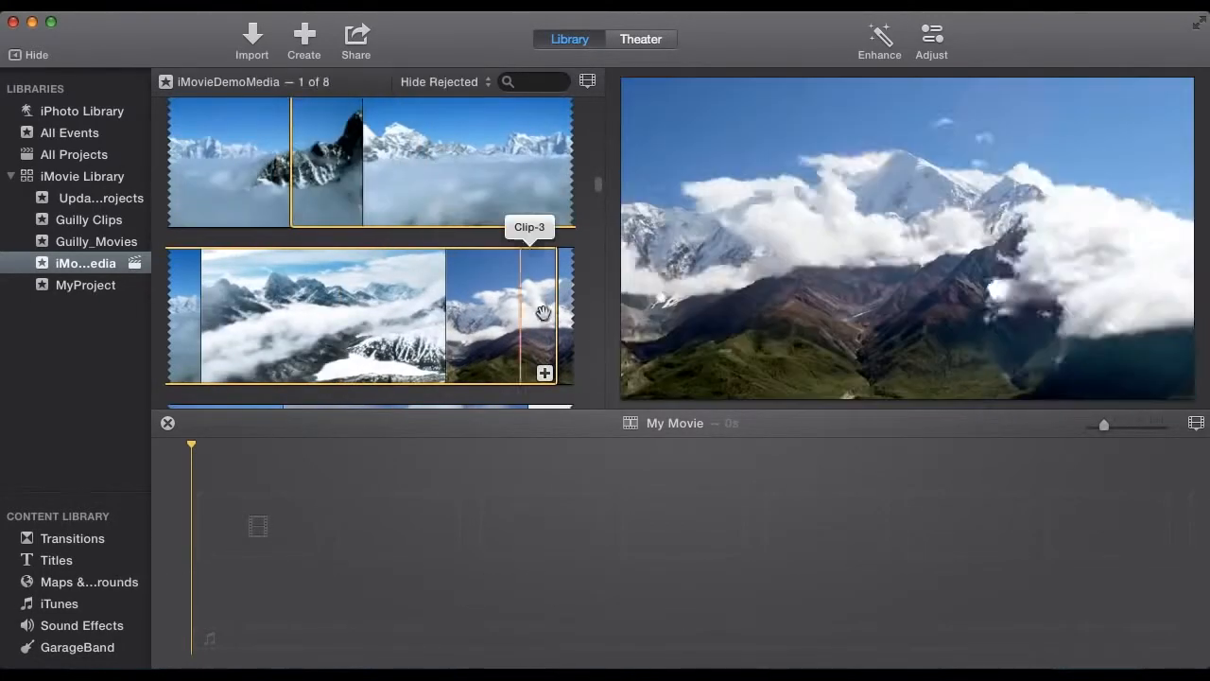
drag(421, 404, 383, 521)
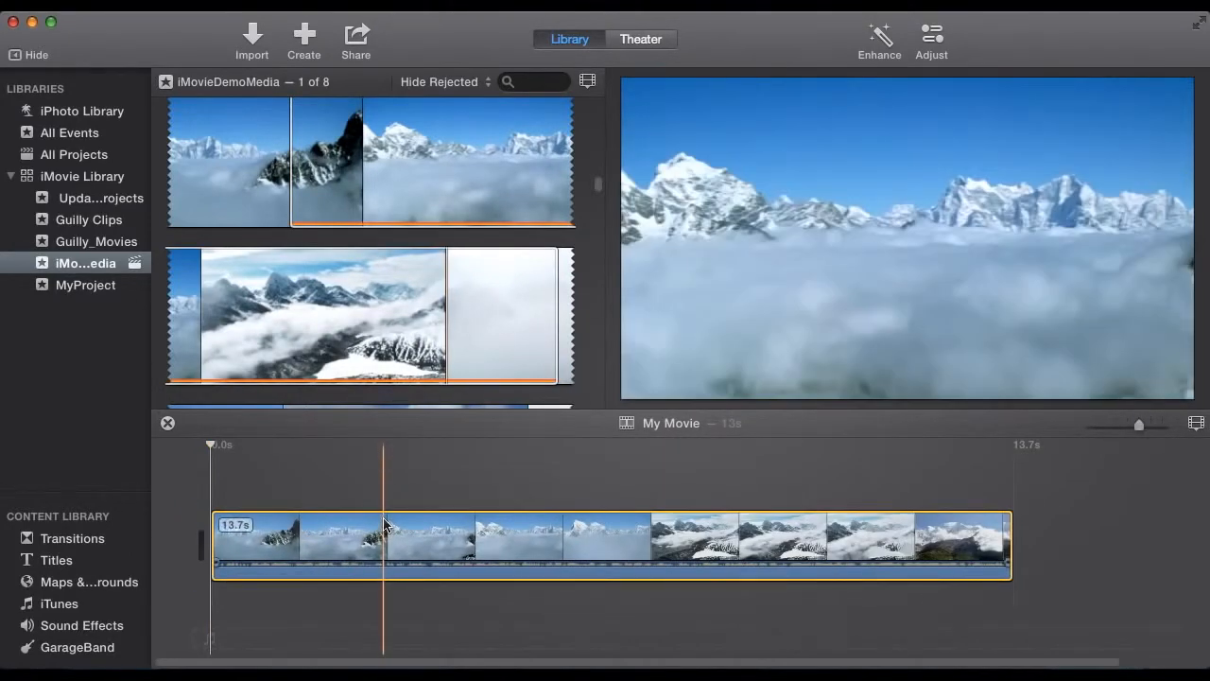
Add the space station photo to the timeline after the mountain clip.
scroll(450, 329, down, 10)
scroll(451, 332, down, 10)
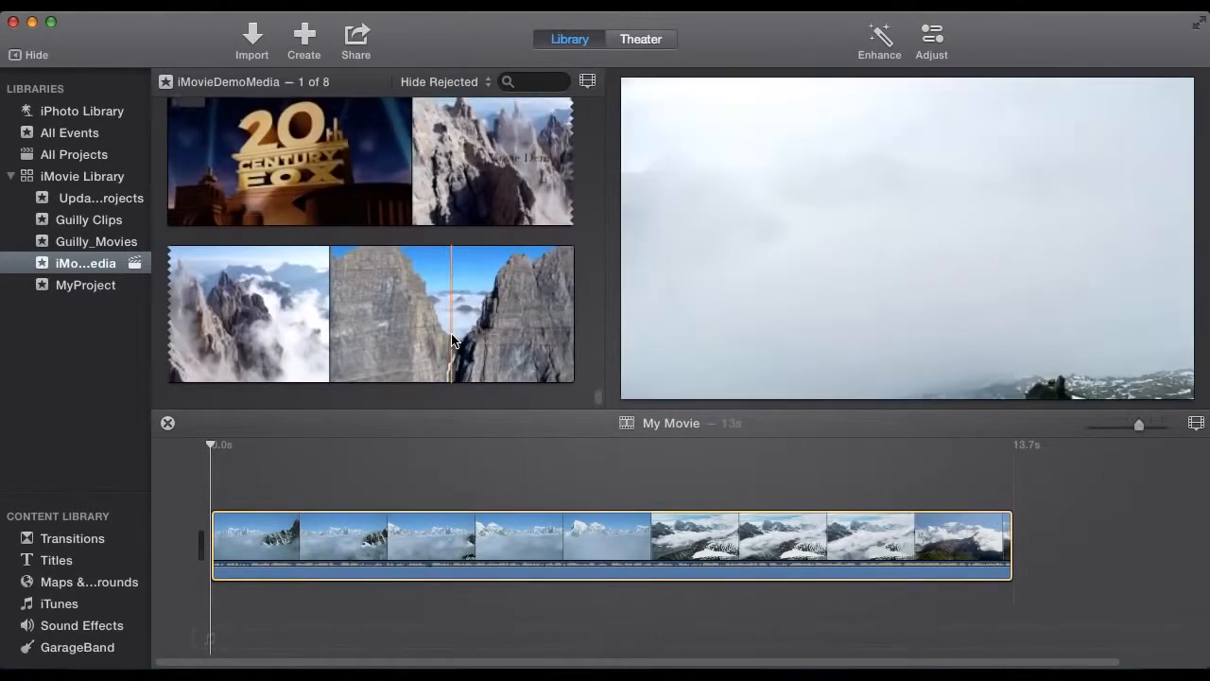
scroll(451, 337, up, 10)
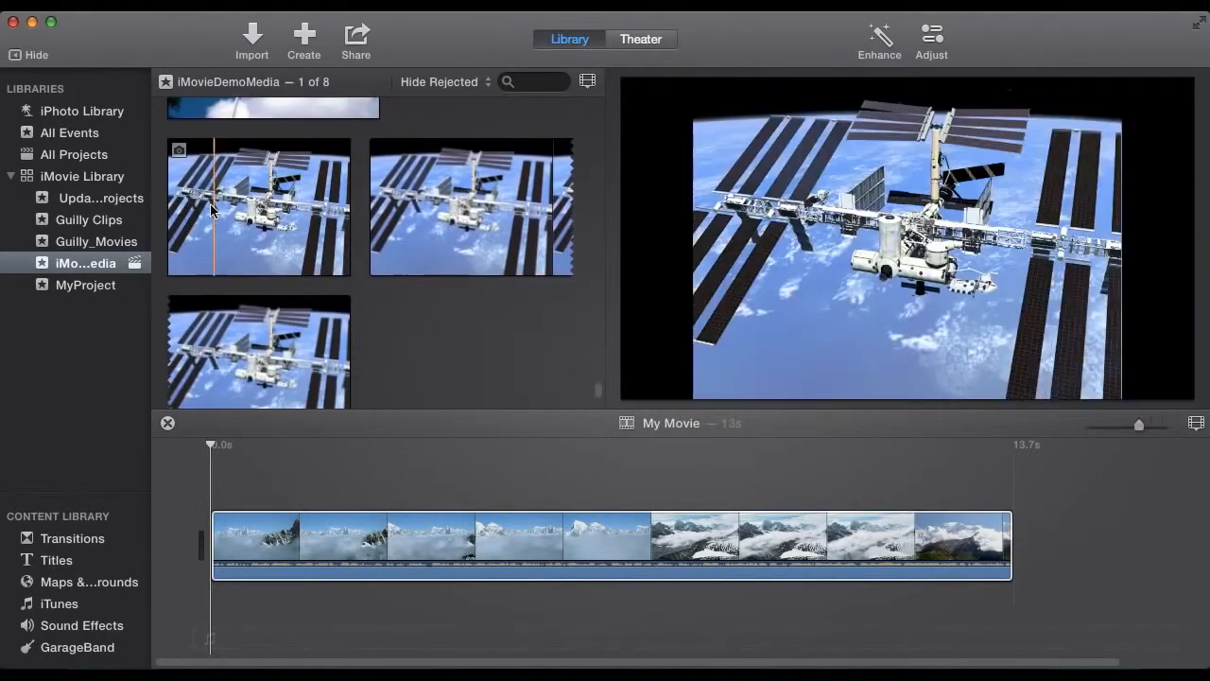
drag(239, 191, 1065, 556)
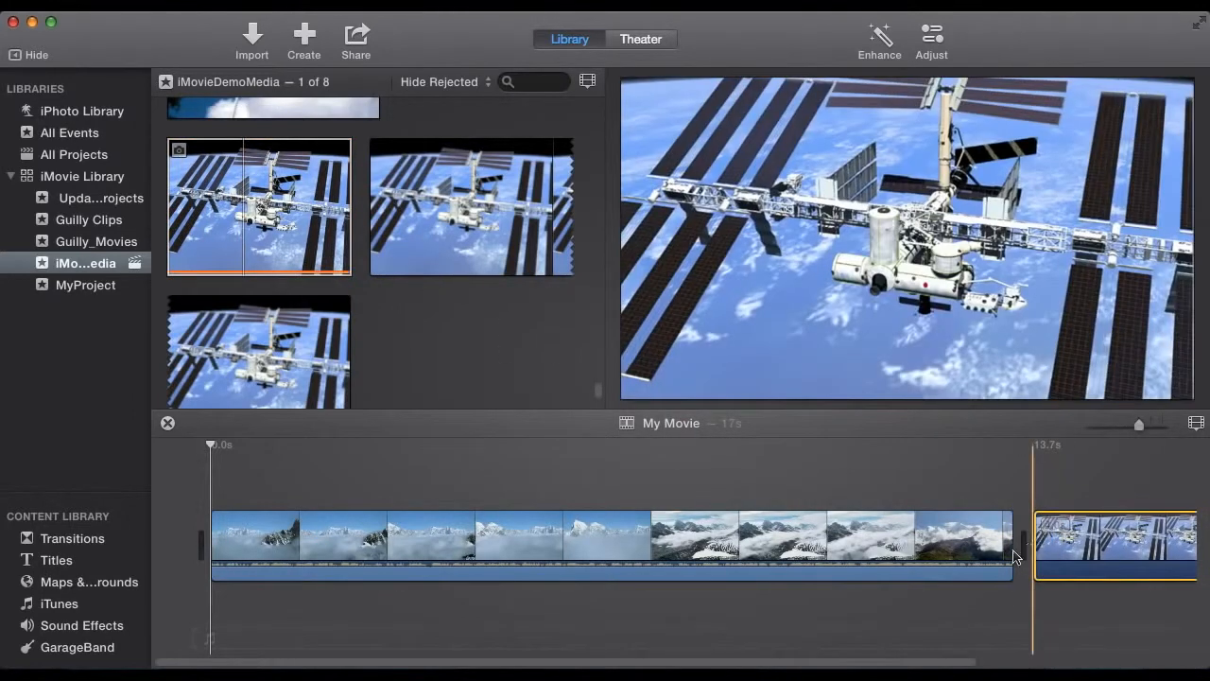
Insert an excerpt of about 1.9 s of the 20th Century Fox logo from iMovieDemoMovie between the mountain clip and the space station photo.
scroll(1007, 562, right, 3)
scroll(427, 279, up, 5)
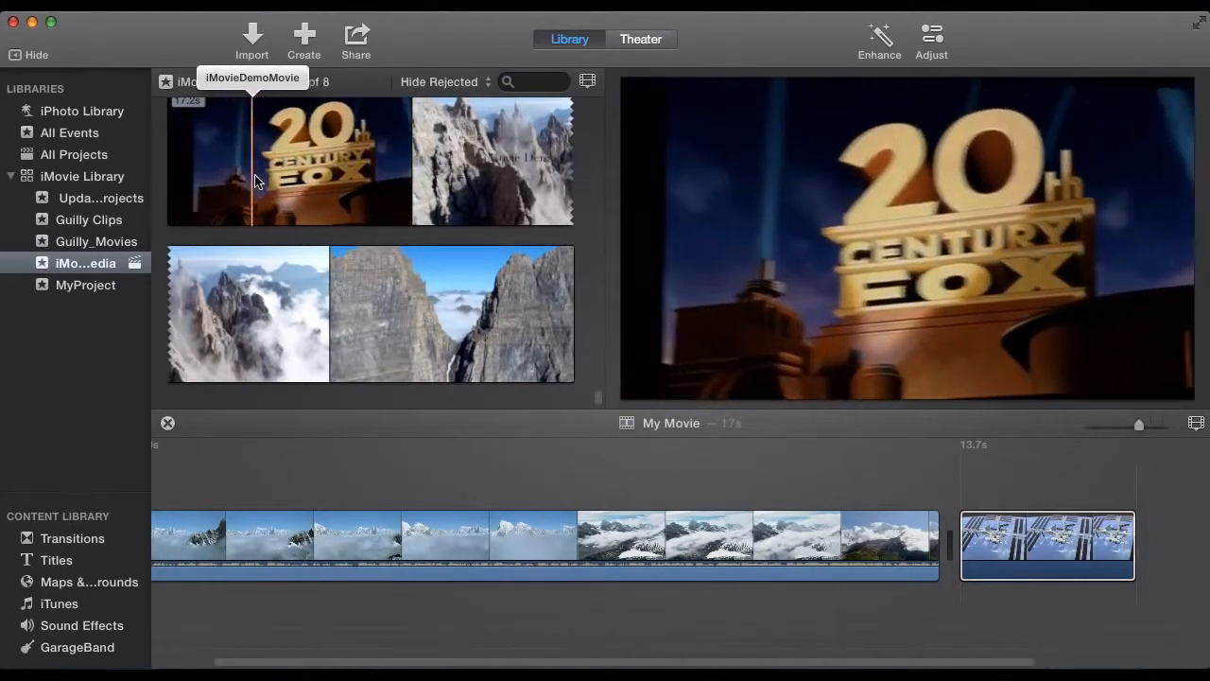
drag(261, 180, 957, 551)
scroll(927, 557, right, 5)
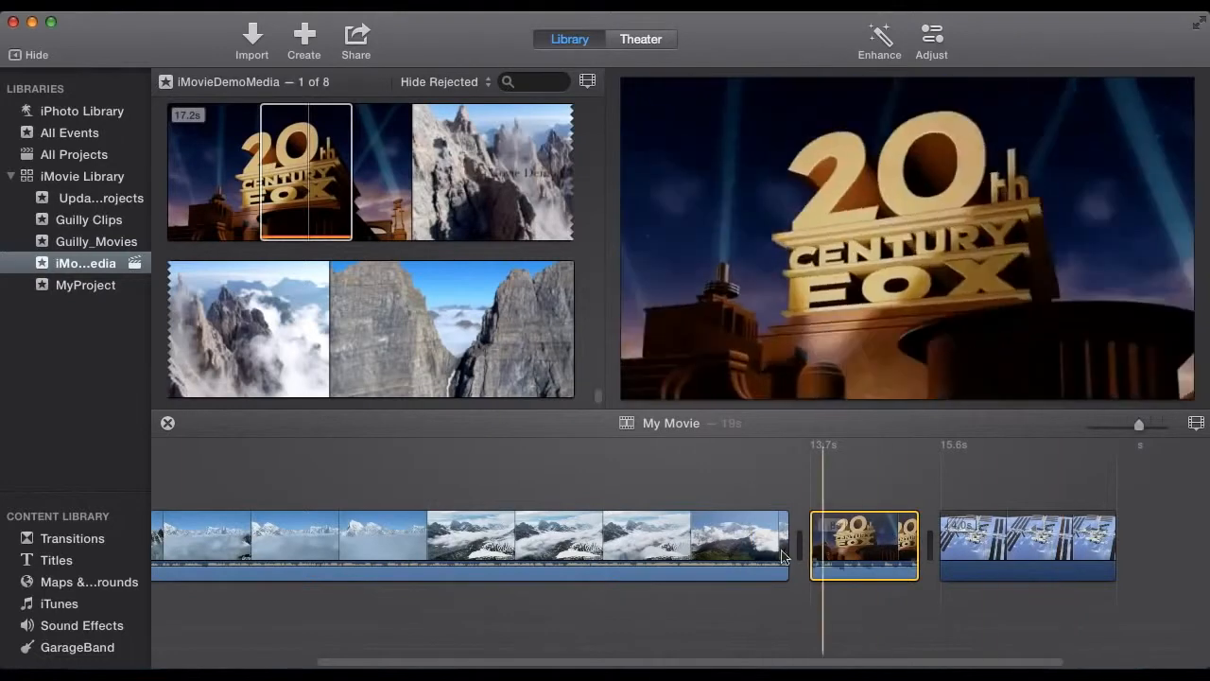
Trim the end of the space station photo in the timeline to a duration of about 1.5 s.
scroll(624, 553, left, 4)
scroll(616, 553, right, 9)
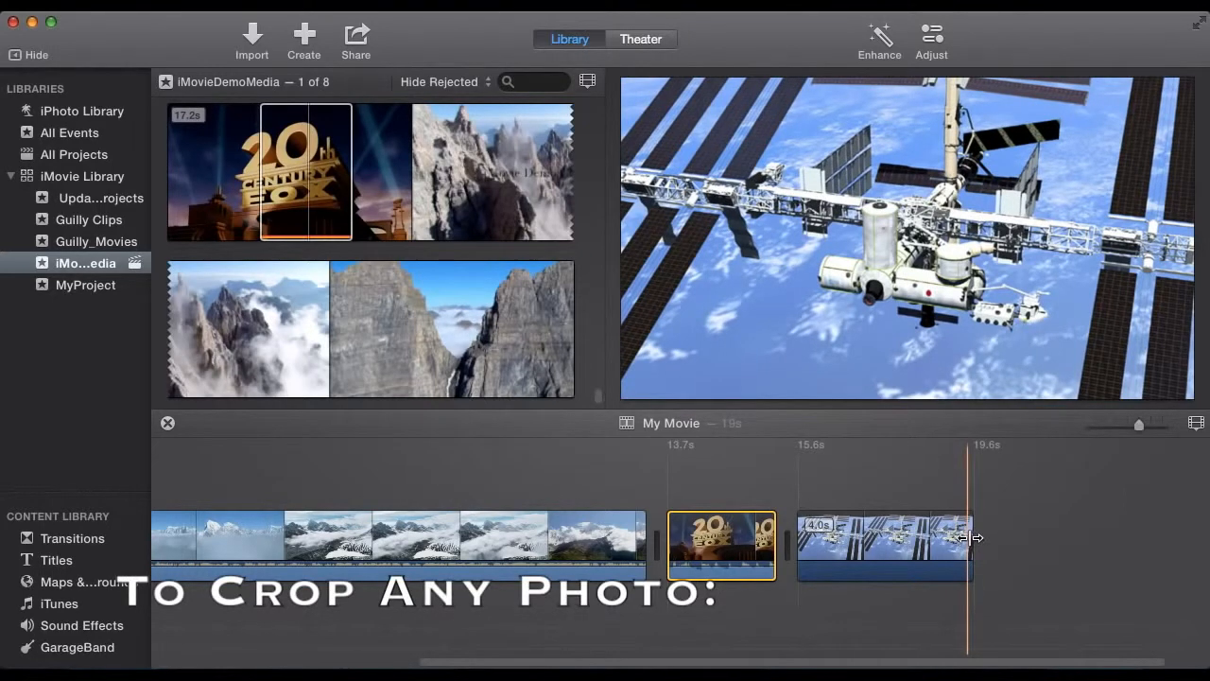
drag(971, 534, 871, 547)
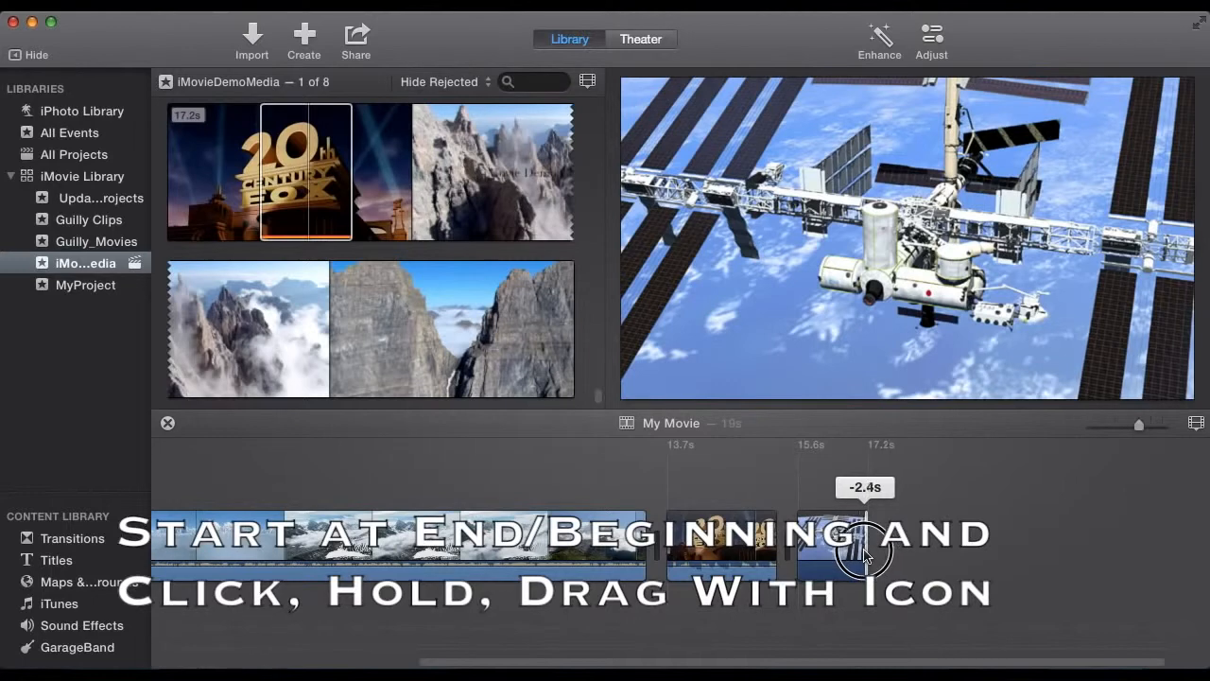
drag(862, 553, 863, 553)
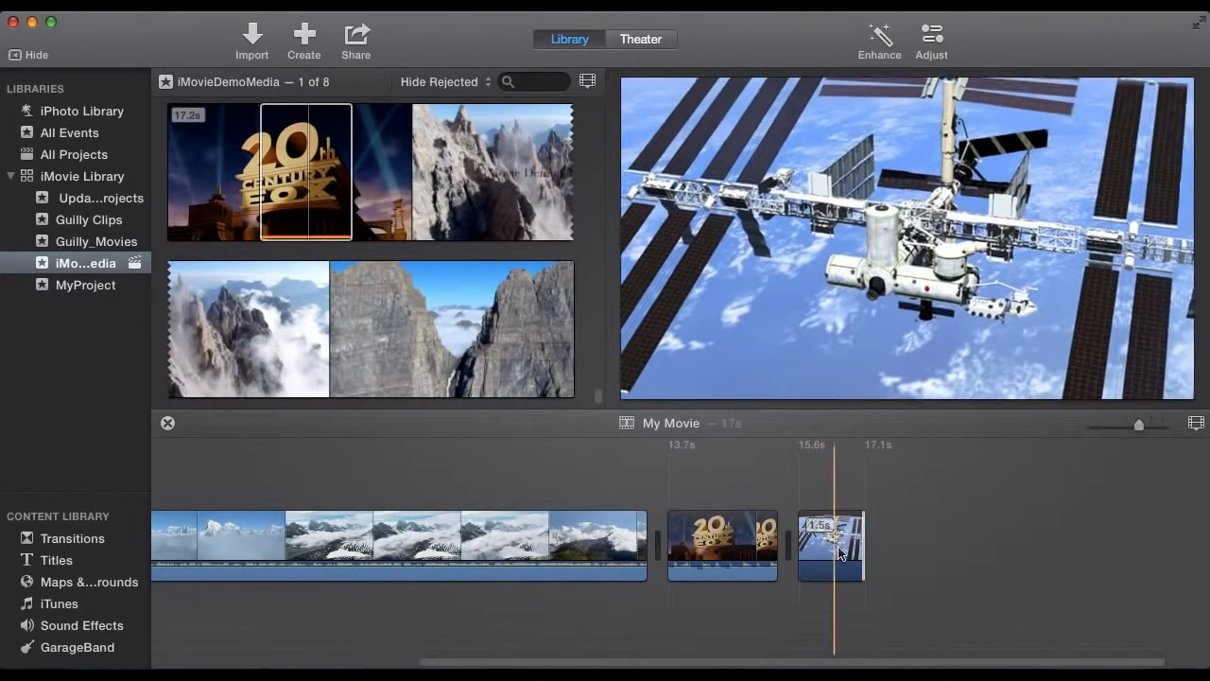
Lower the audio volume of the mountain clip in the timeline.
scroll(643, 515, left, 8)
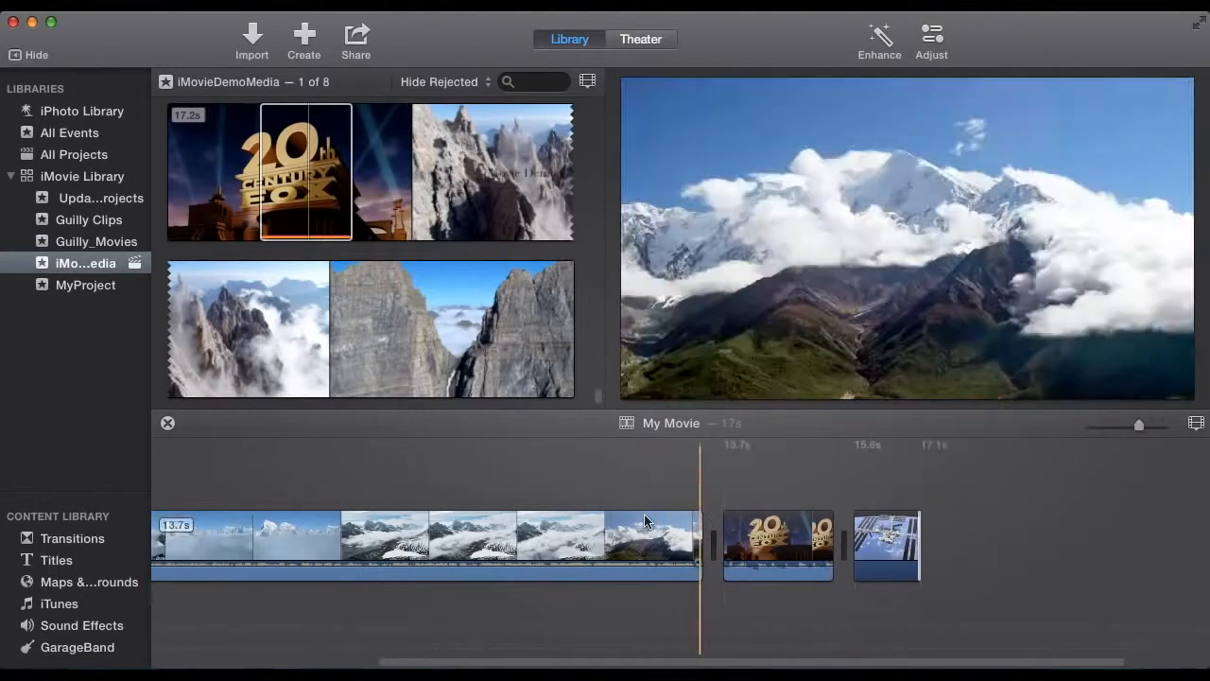
scroll(360, 563, right, 1)
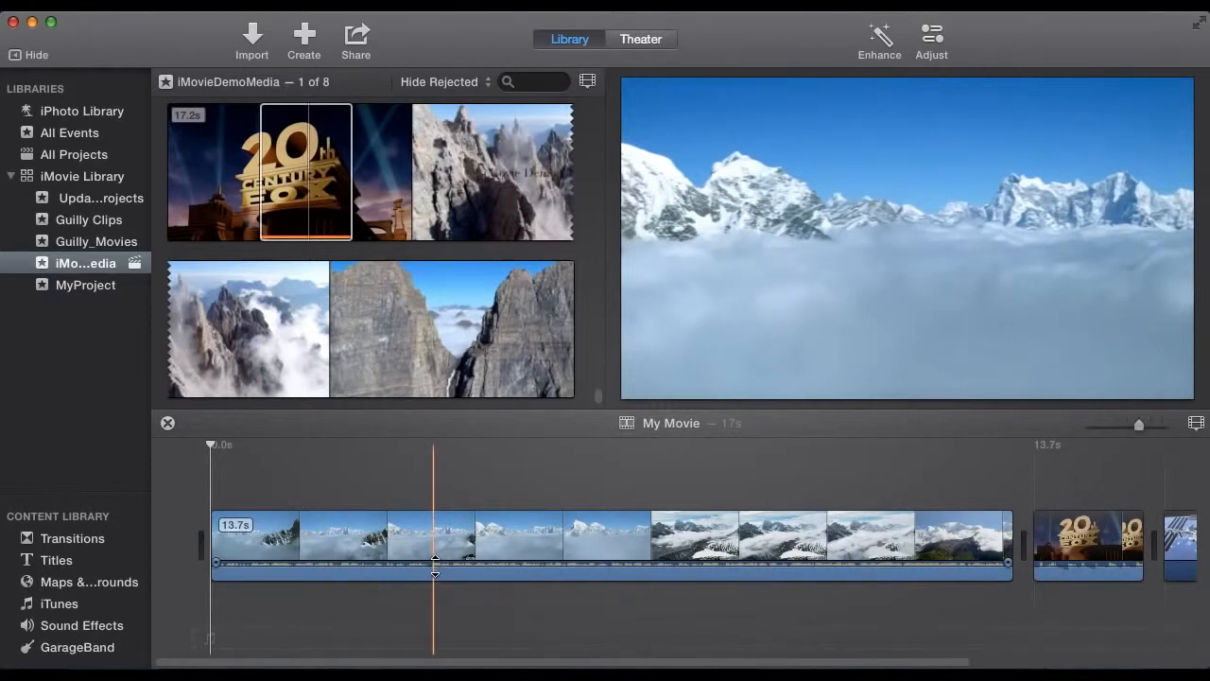
drag(435, 562, 436, 569)
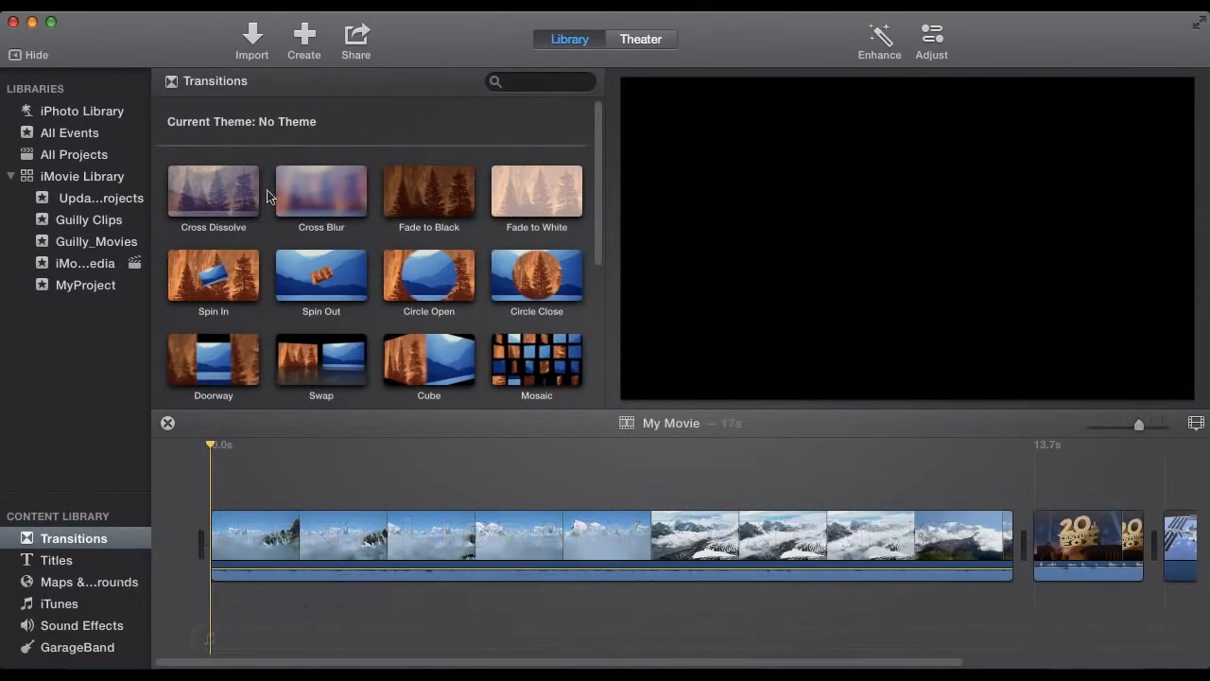
Add a Mosaic transition between the mountain clip and the 20th Century Fox clip.
click(83, 274)
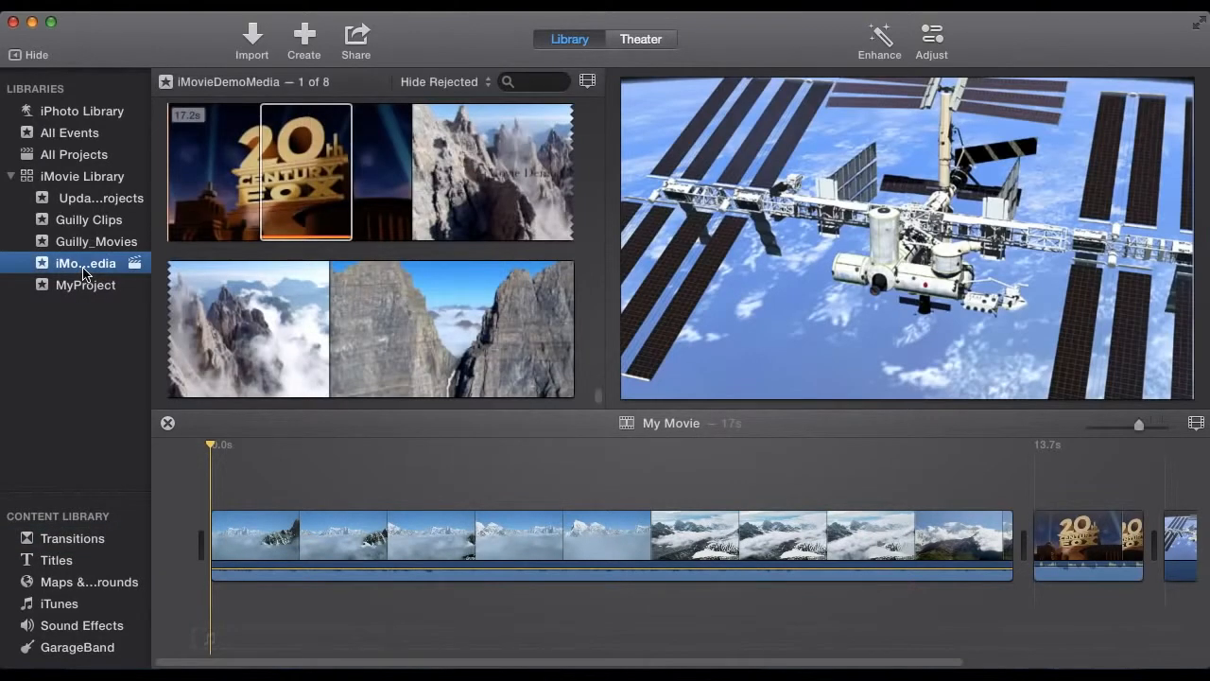
click(68, 543)
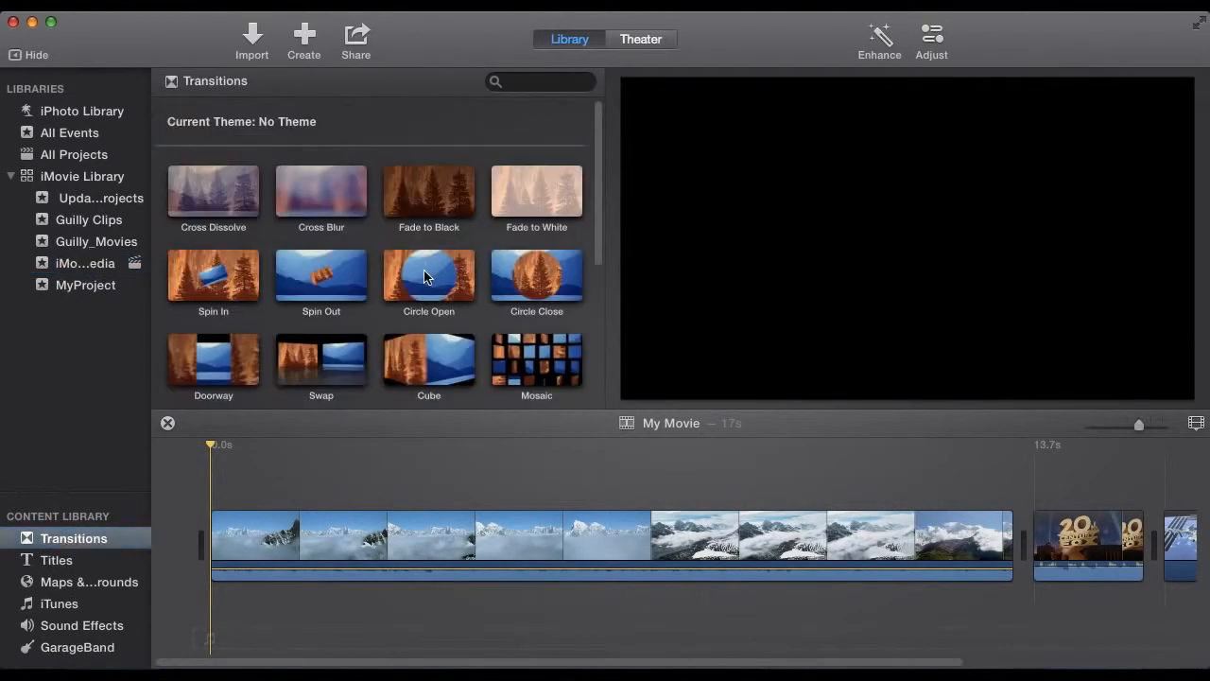
scroll(423, 276, down, 2)
click(511, 314)
drag(511, 314, 999, 563)
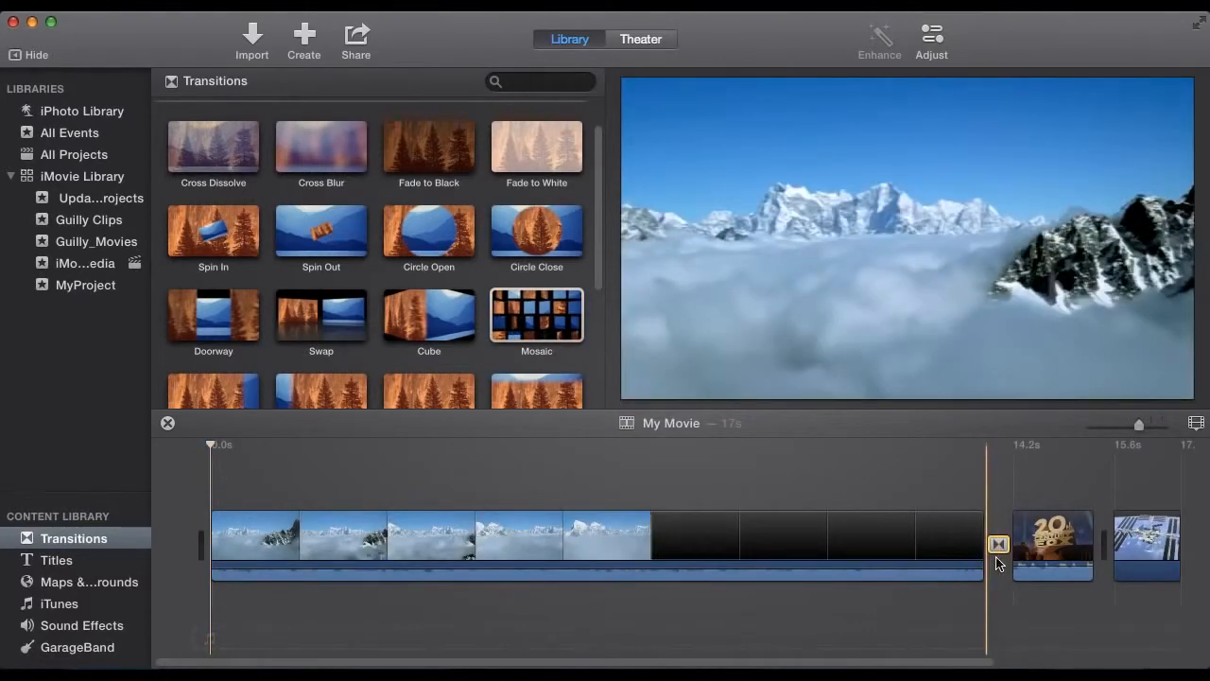
Add a Cross Blur transition between the 20th Century Fox clip and the space station photo, and a Fade to Black after the photo.
scroll(501, 369, down, 5)
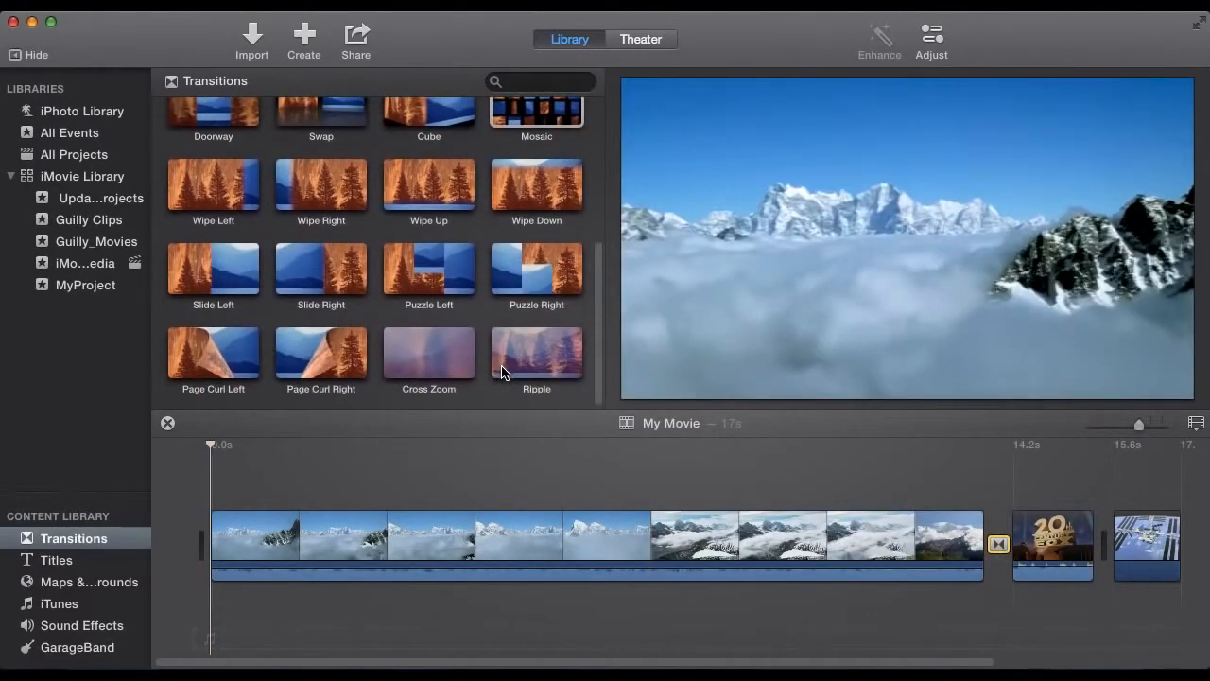
scroll(502, 373, up, 5)
drag(321, 192, 1095, 544)
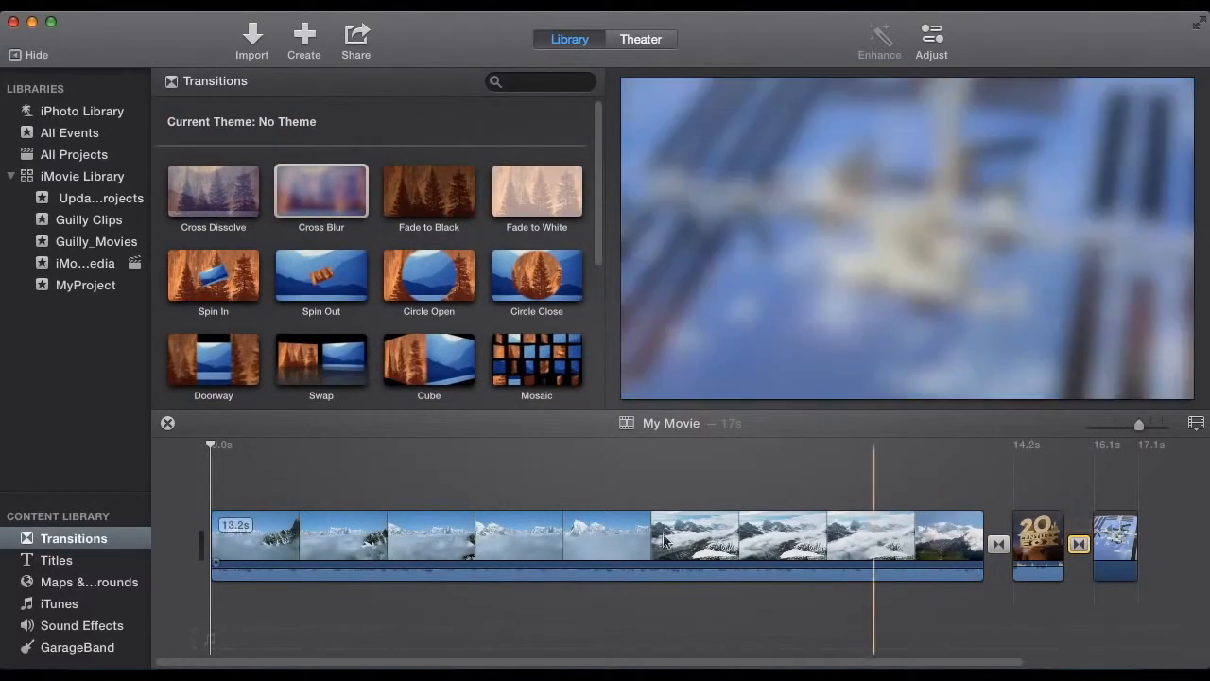
drag(459, 174, 1141, 545)
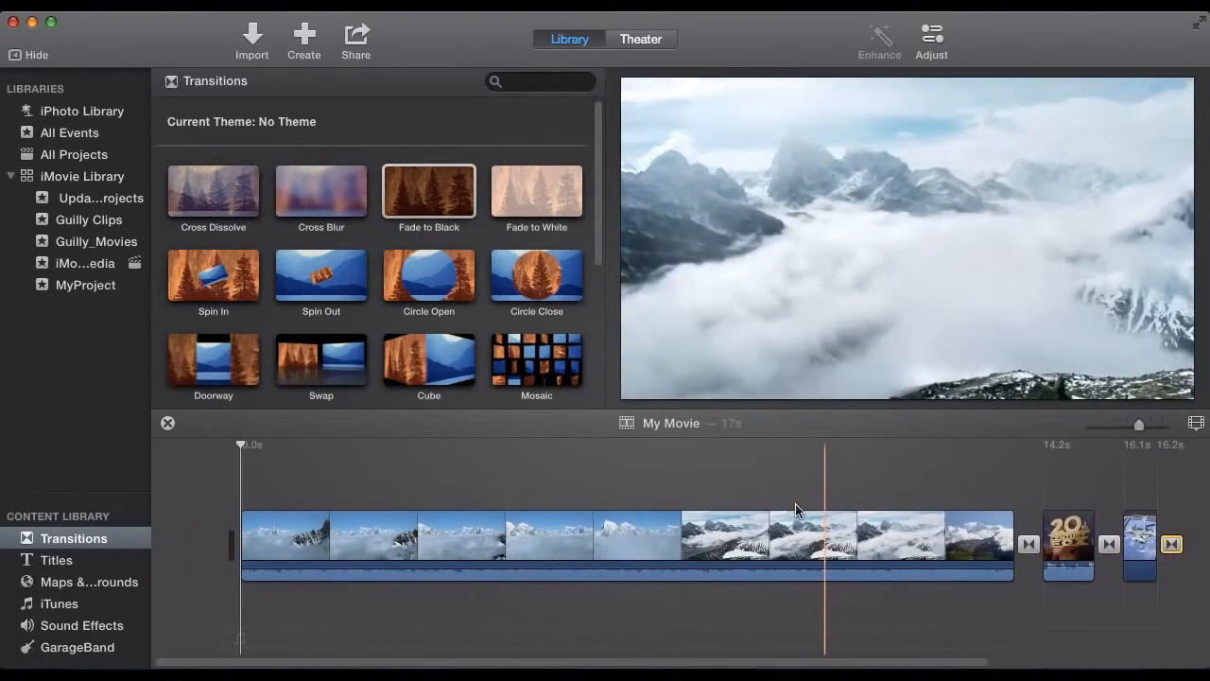
Add a Lens Flare title over the mountain clip near its start and set its text to "iMovie Demo".
click(76, 563)
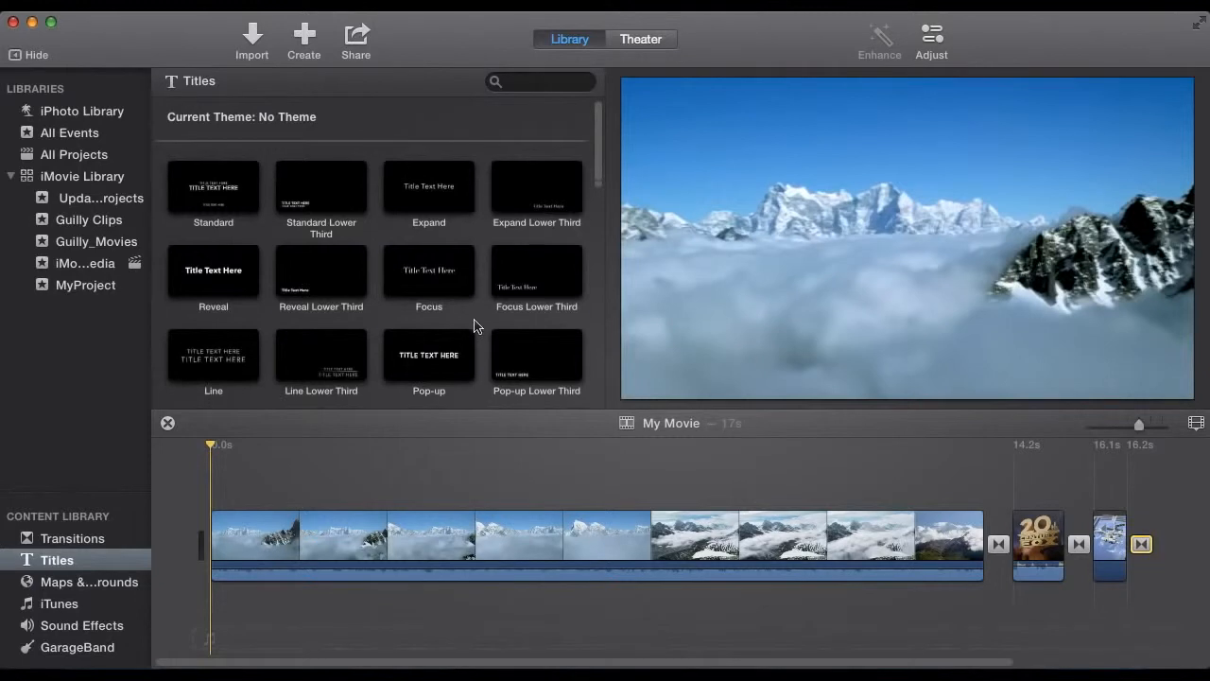
scroll(474, 328, down, 10)
scroll(474, 327, up, 3)
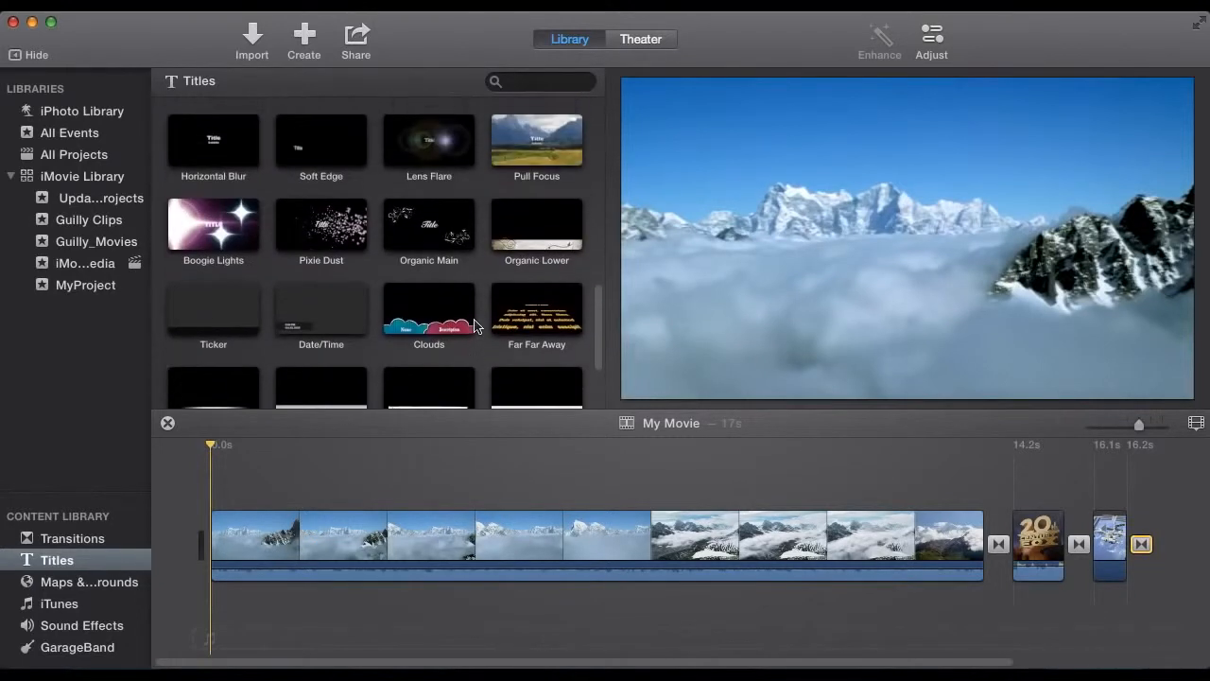
drag(425, 185, 269, 498)
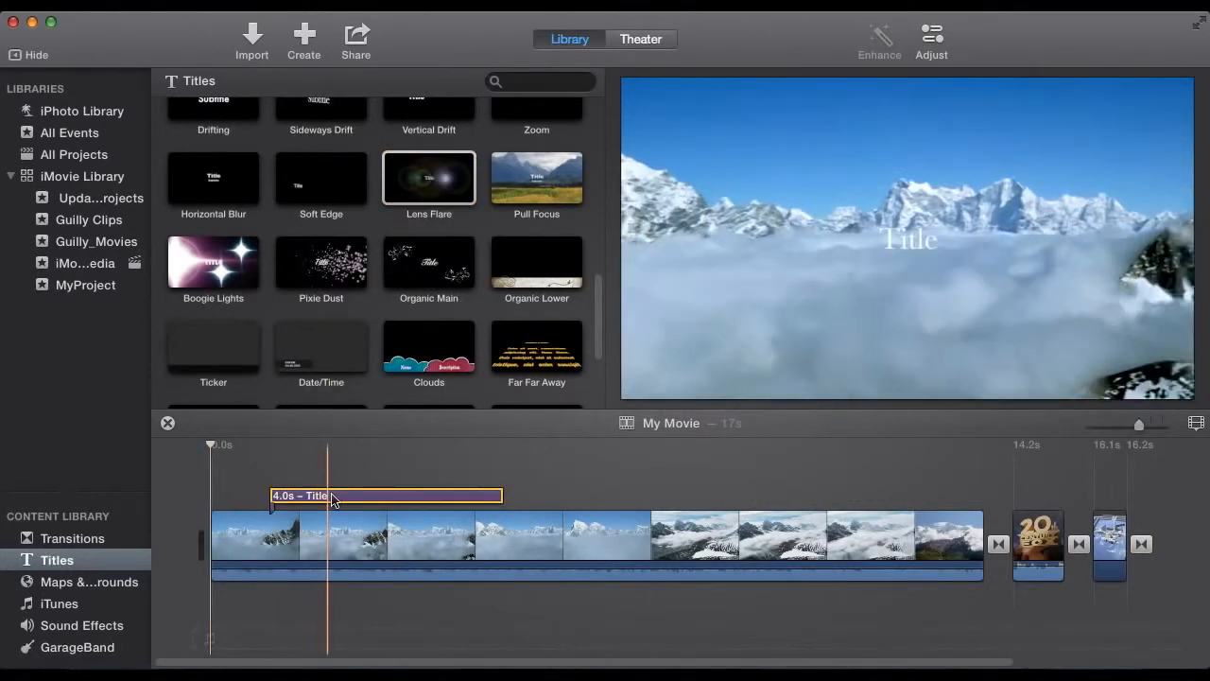
double_click(330, 498)
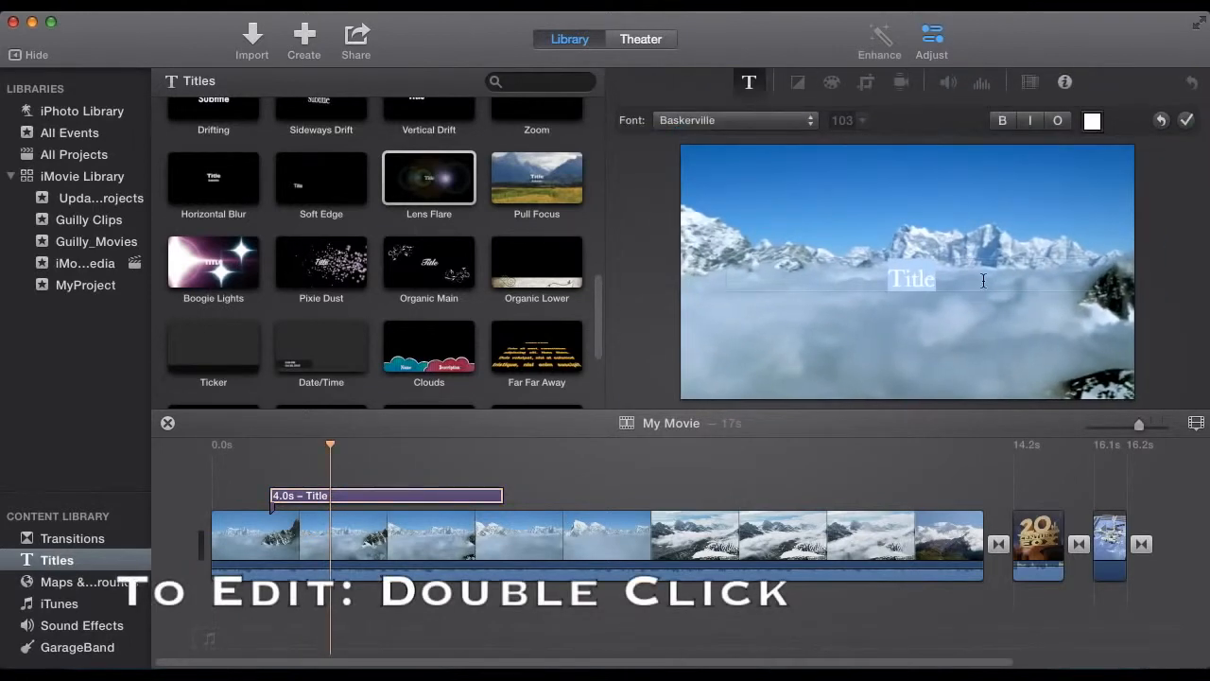
text(iMovie Demo)
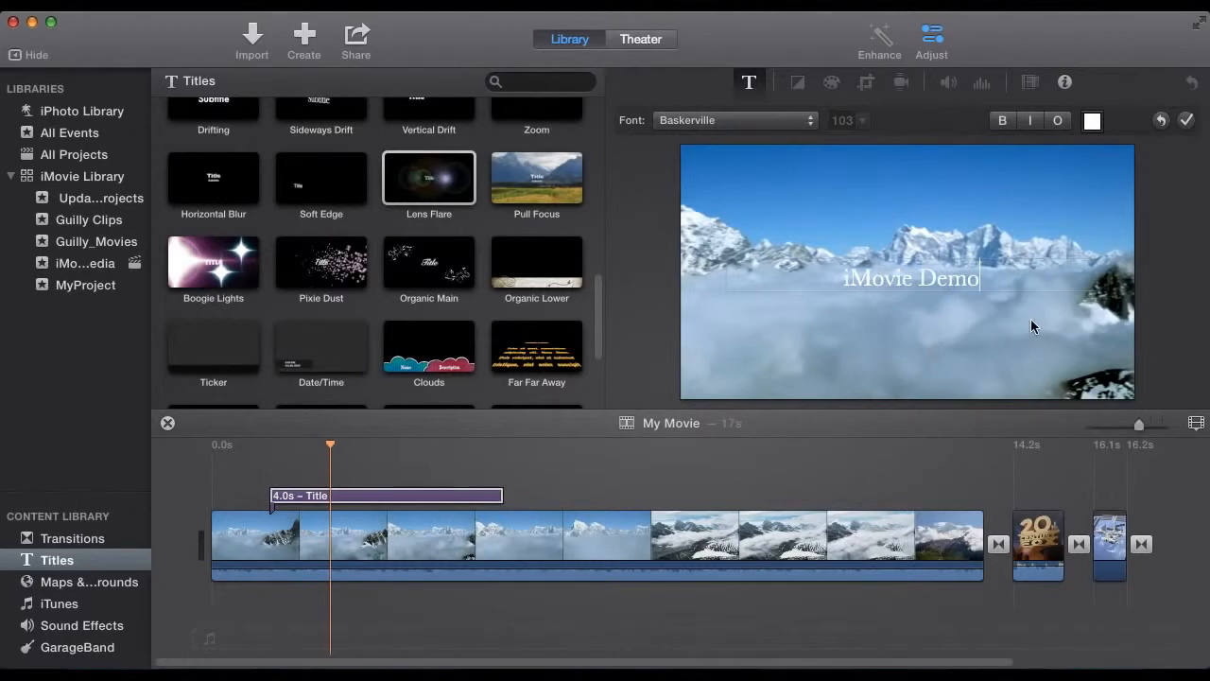
Change the text color of the iMovie Demo title to black.
click(1091, 121)
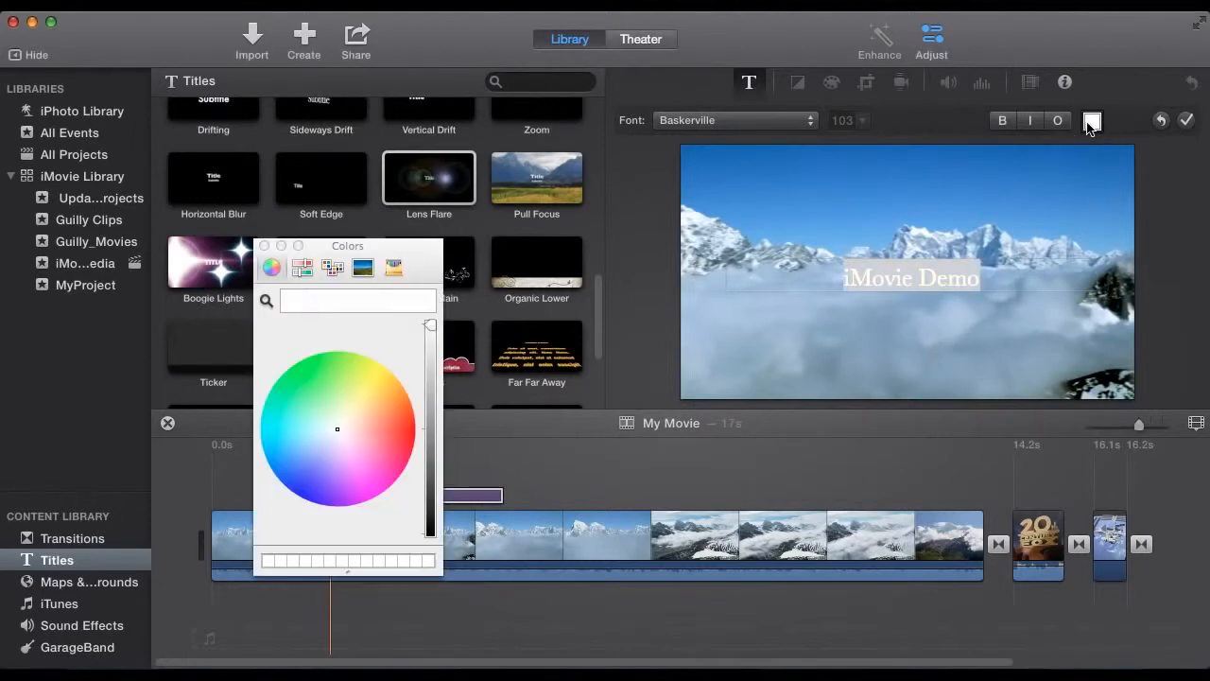
drag(431, 329, 433, 642)
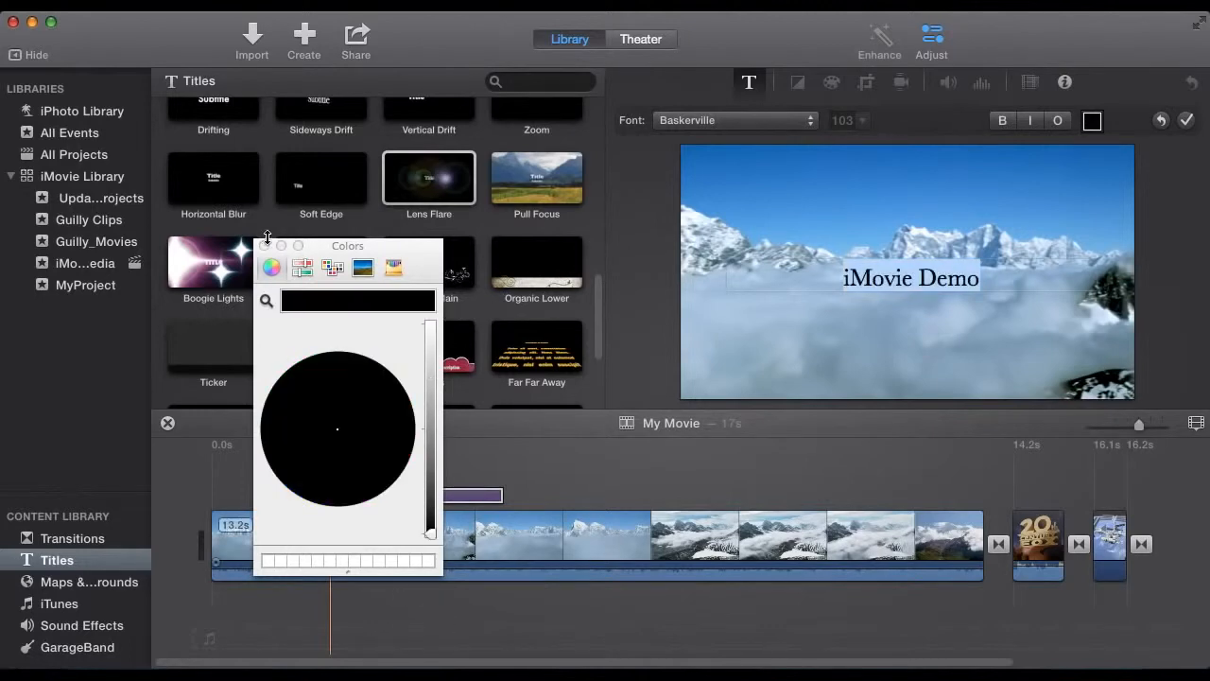
click(264, 247)
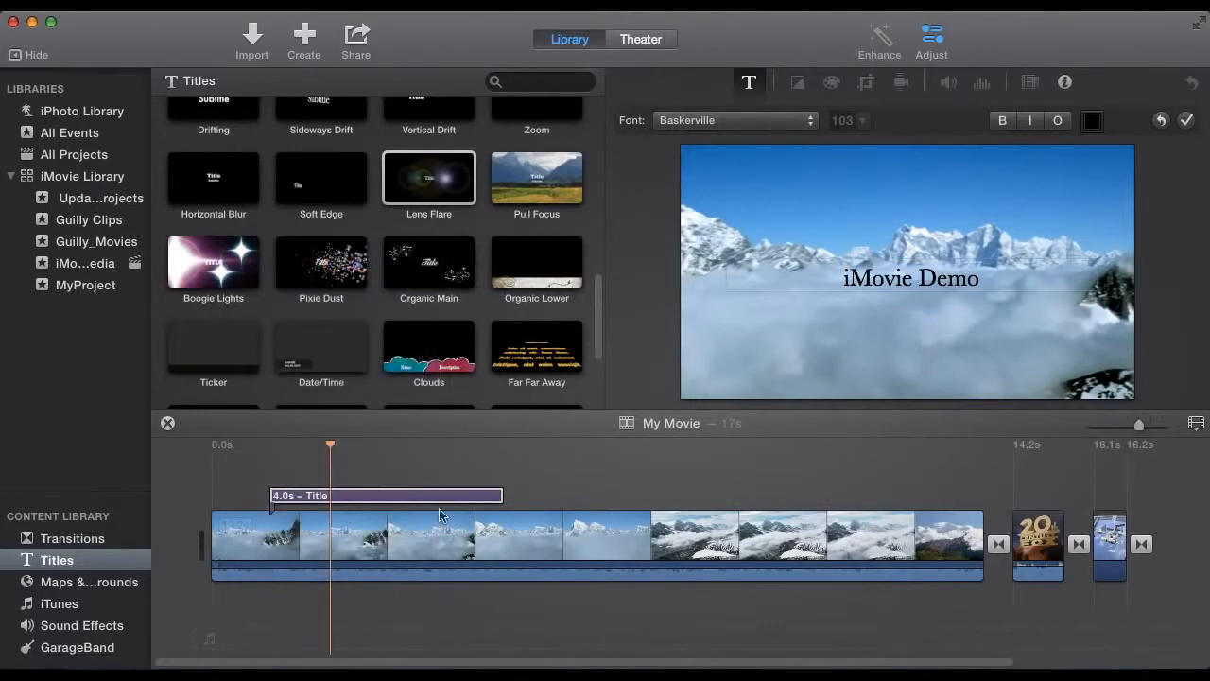
click(594, 528)
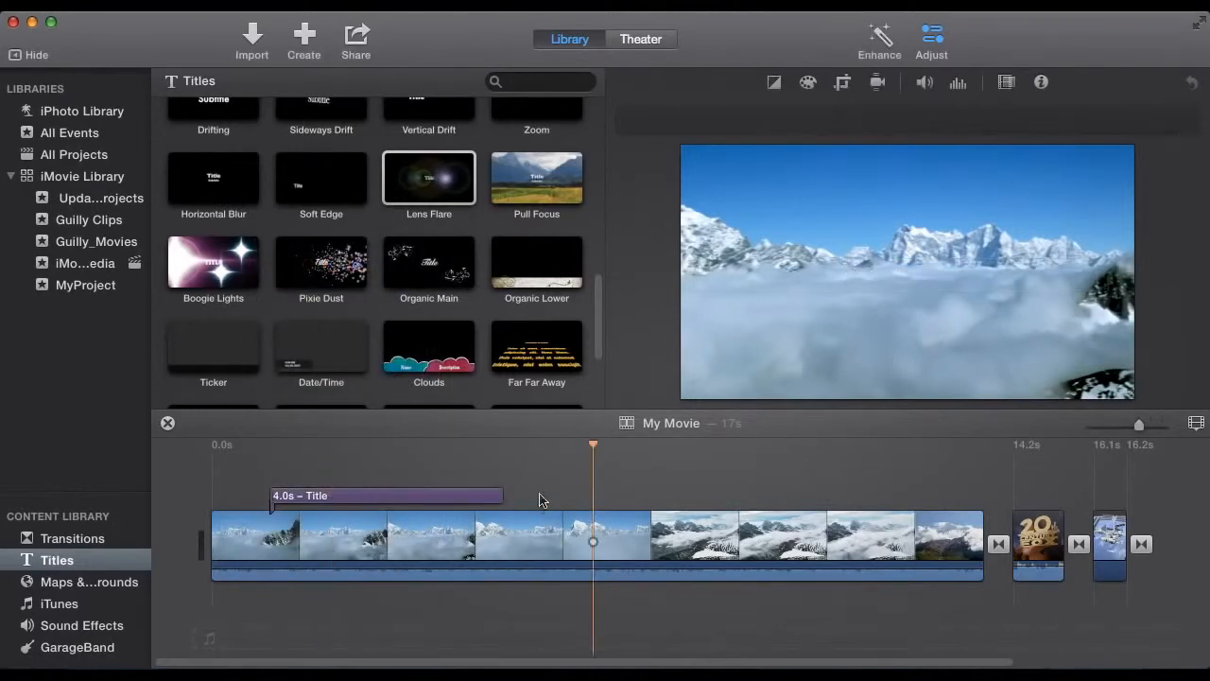
Extend the end of the iMovie Demo title over the mountain clip to a duration of 10.5 s.
click(453, 499)
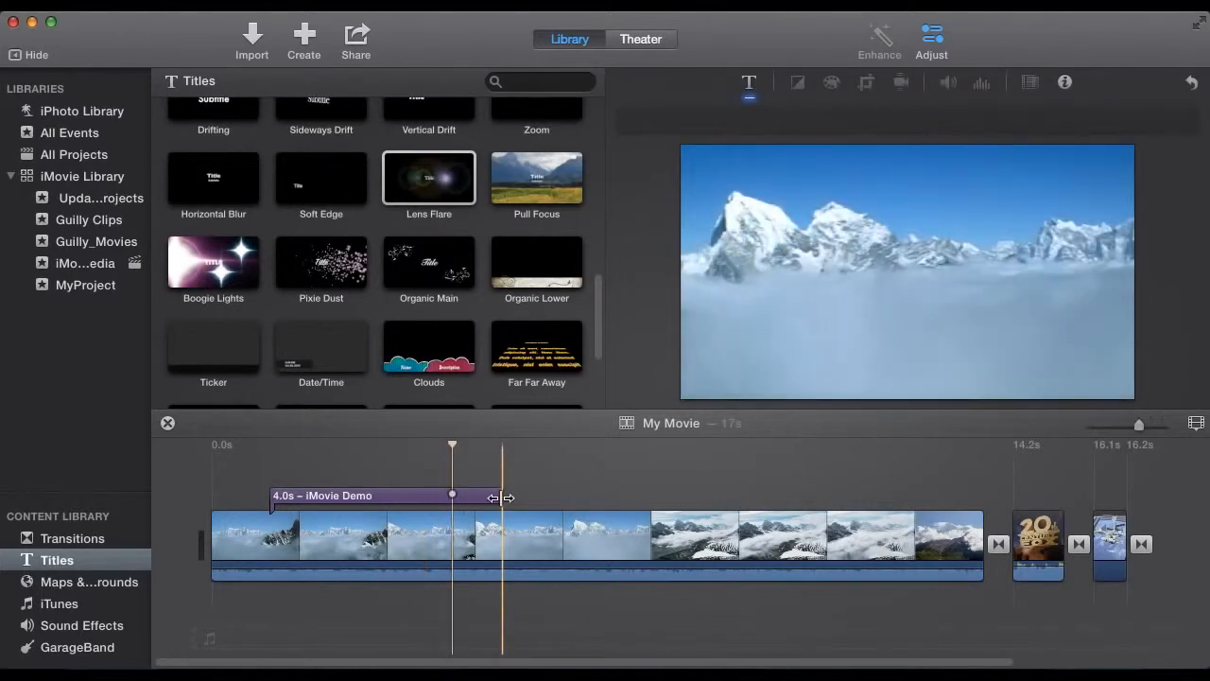
drag(501, 501, 882, 496)
click(749, 496)
Add the iTunes song Like My Dog beneath the mountain clip and trim its end to the clip's end, 12.9 s long.
click(66, 608)
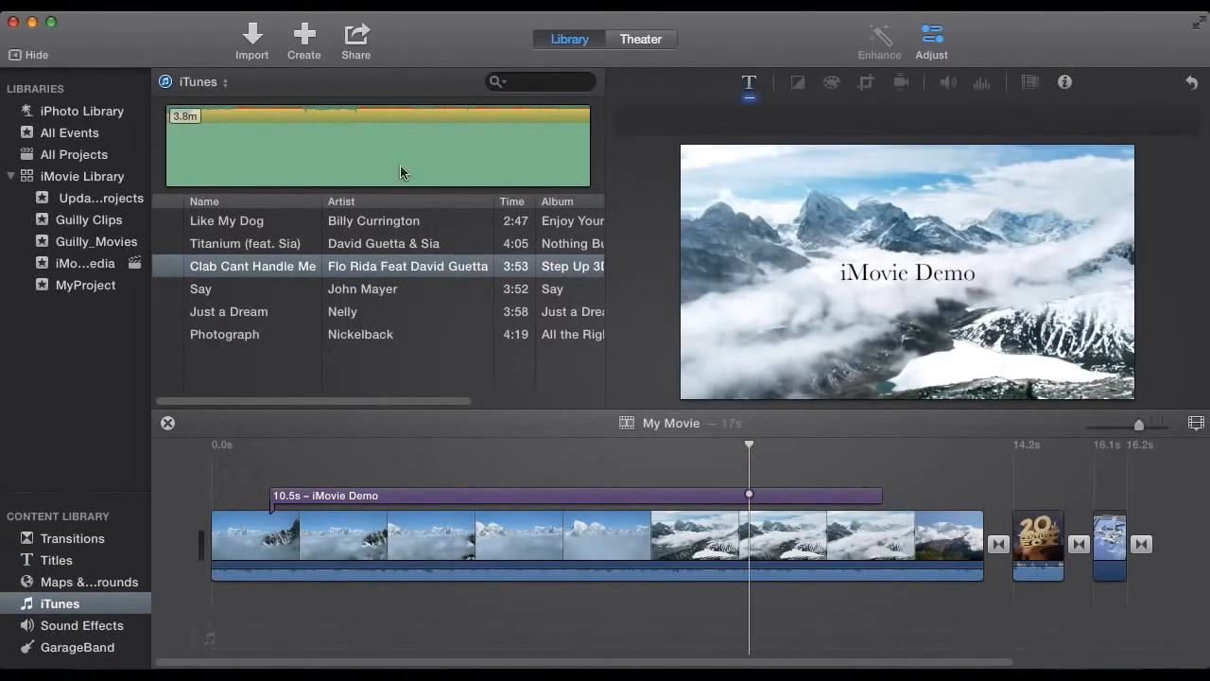
drag(242, 228, 277, 403)
drag(257, 610, 226, 610)
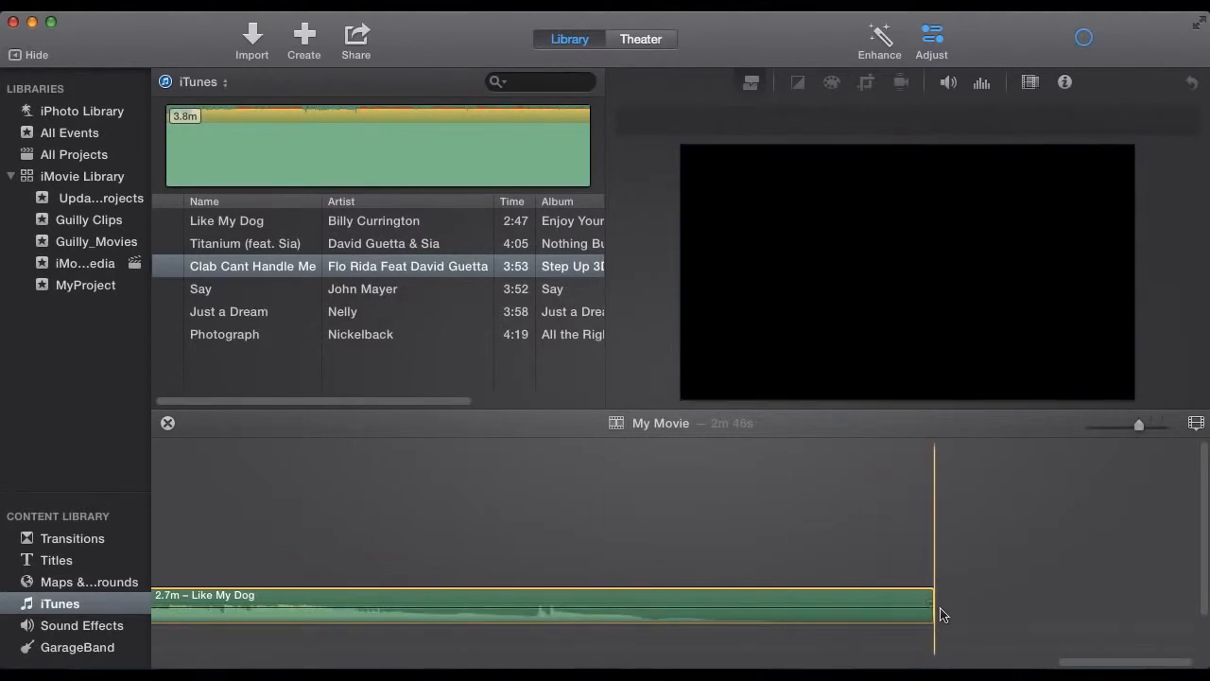
drag(931, 604, 984, 602)
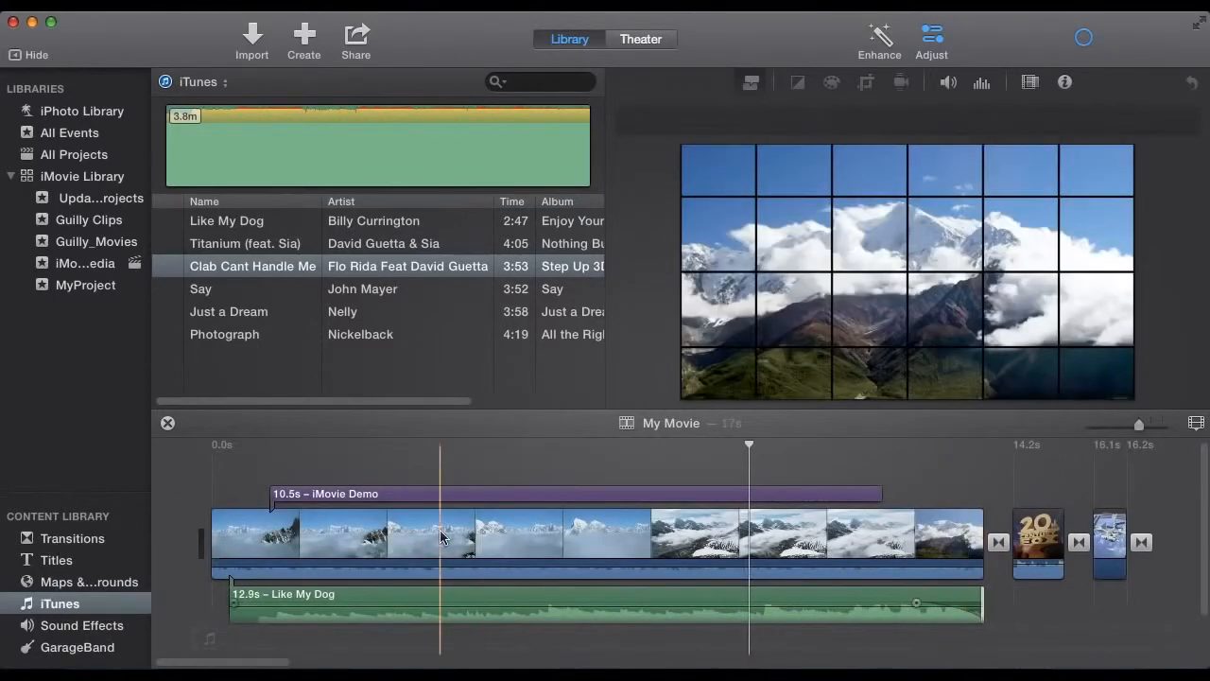
Preview the Bell Tower sound effect and place it at its full 9.6 s below the Like My Dog music near the movie's start.
click(55, 626)
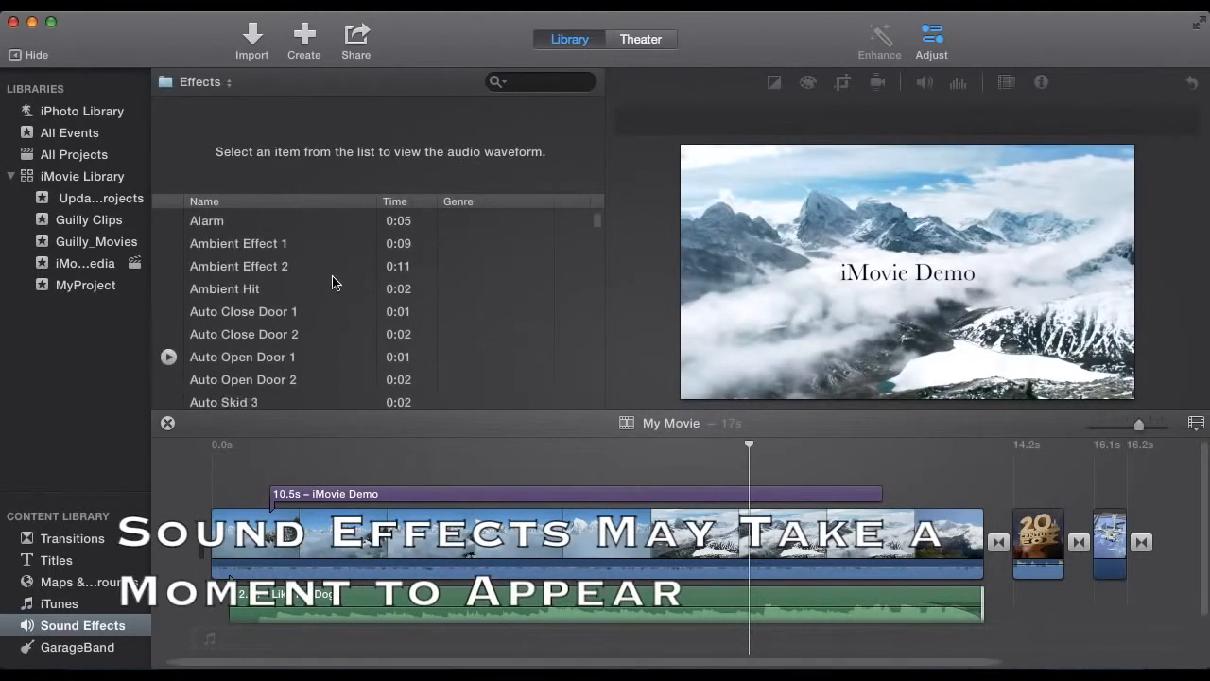
scroll(333, 276, down, 5)
click(333, 276)
scroll(333, 276, down, 3)
scroll(333, 282, up, 2)
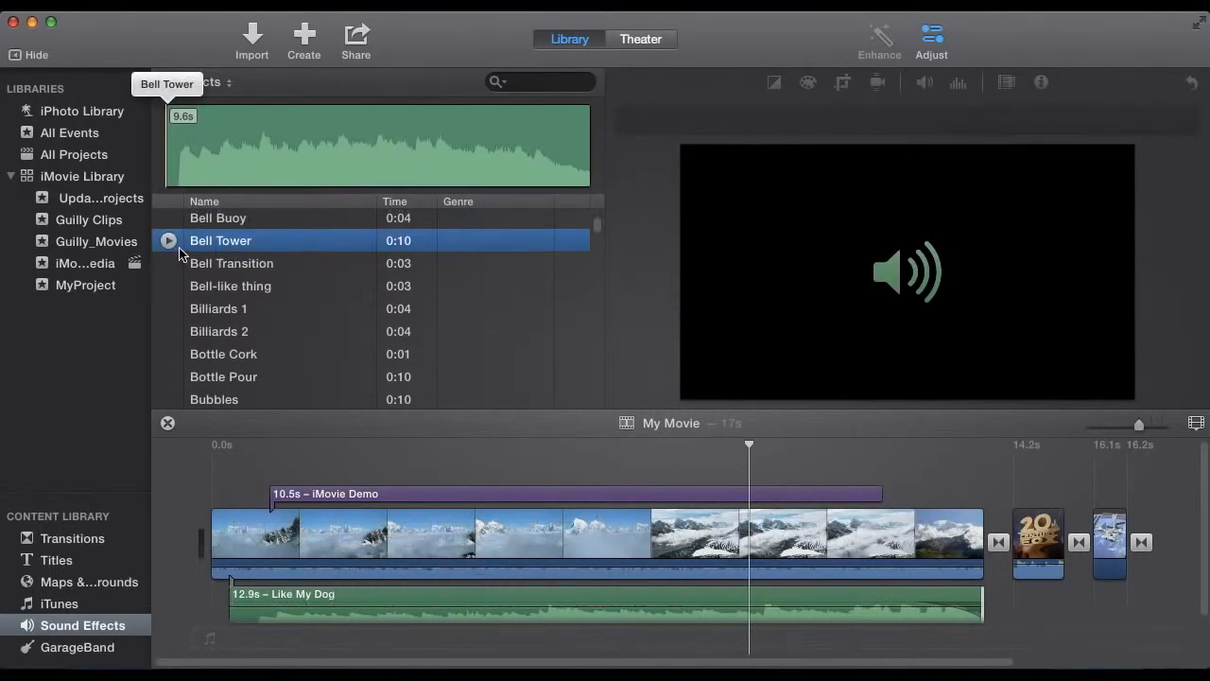
click(172, 244)
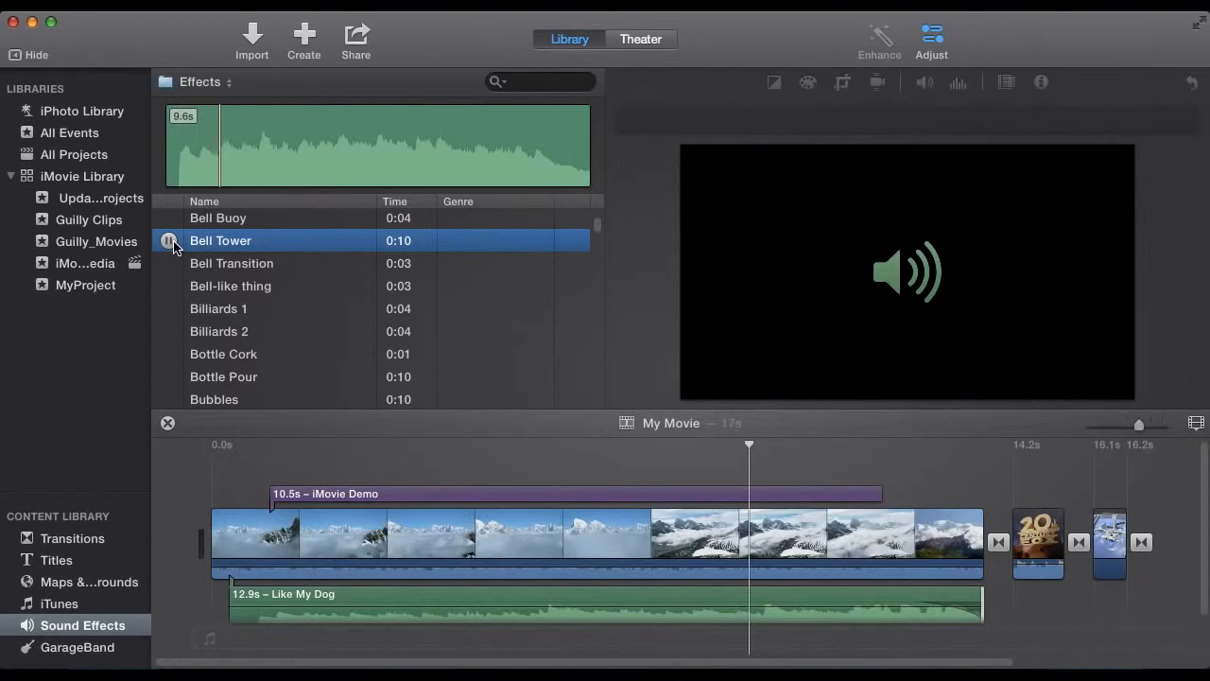
click(172, 244)
drag(239, 246, 287, 631)
scroll(359, 586, down, 3)
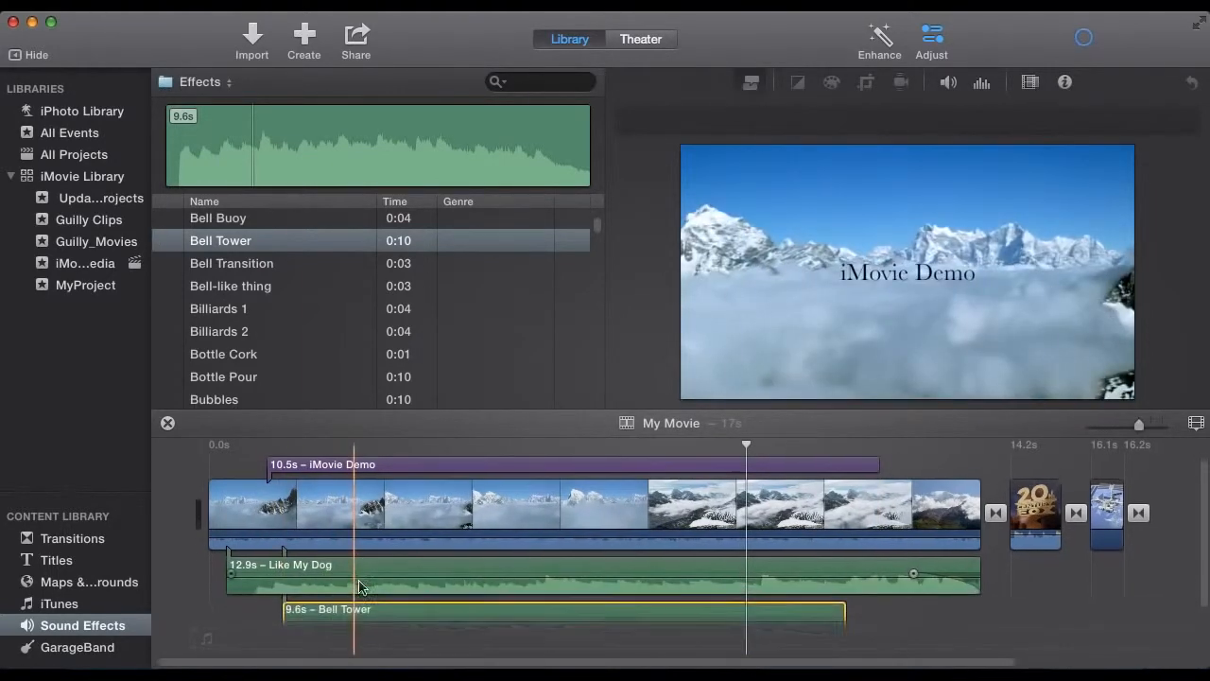
scroll(359, 587, down, 1)
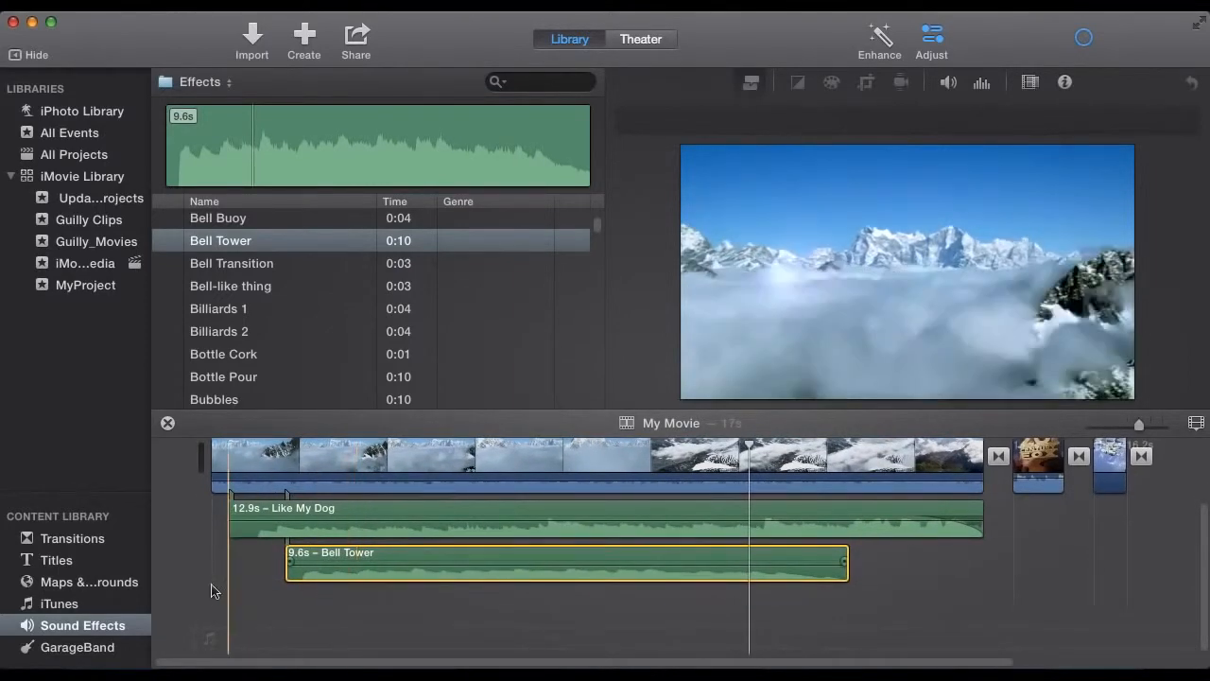
scroll(391, 571, up, 4)
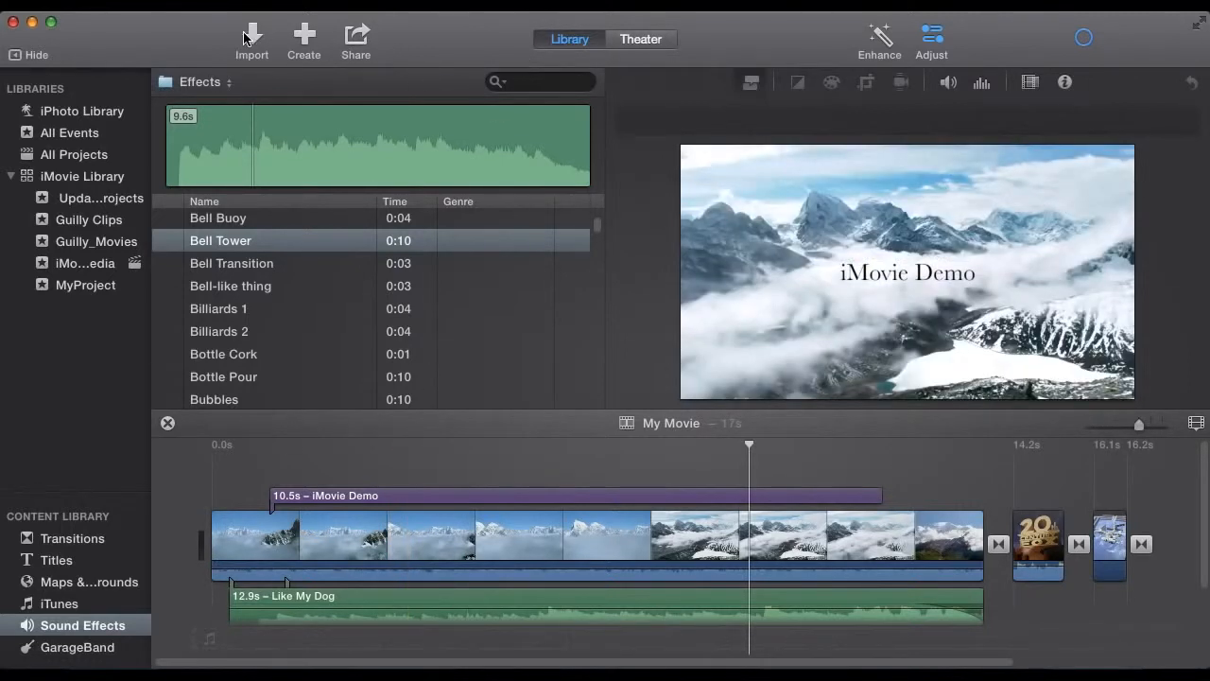
Set up a file export of the movie titled DemoMovie at size HD 720P (1280 x 720).
click(354, 36)
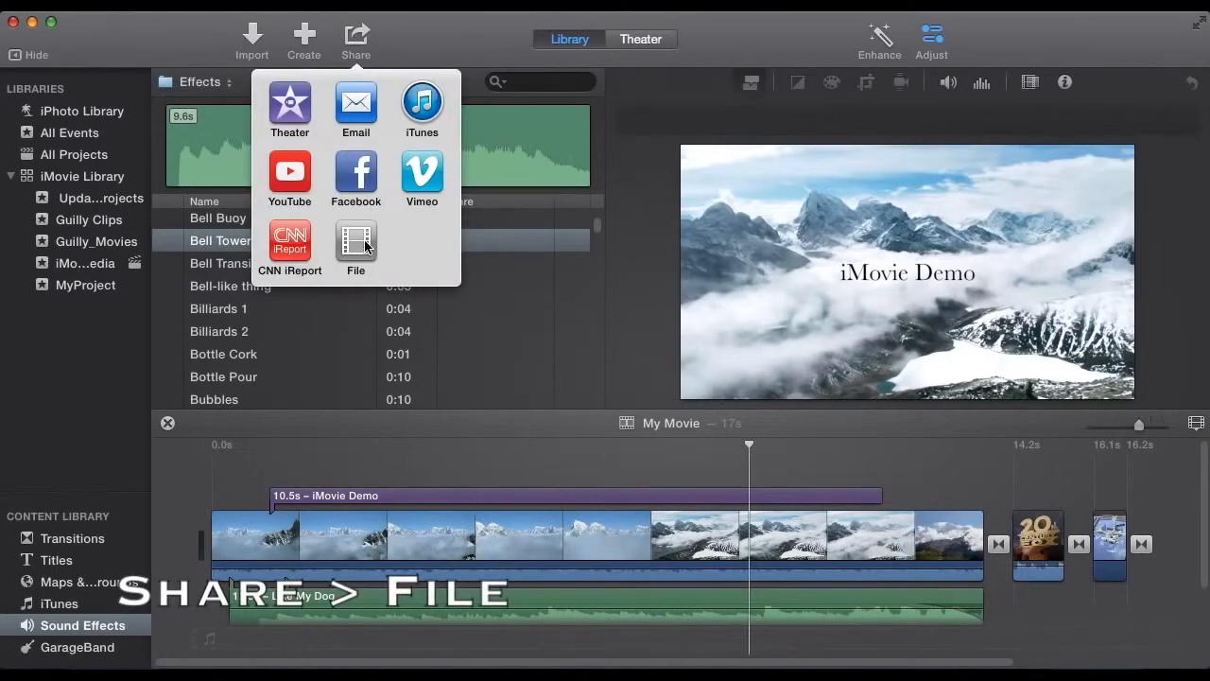
click(365, 238)
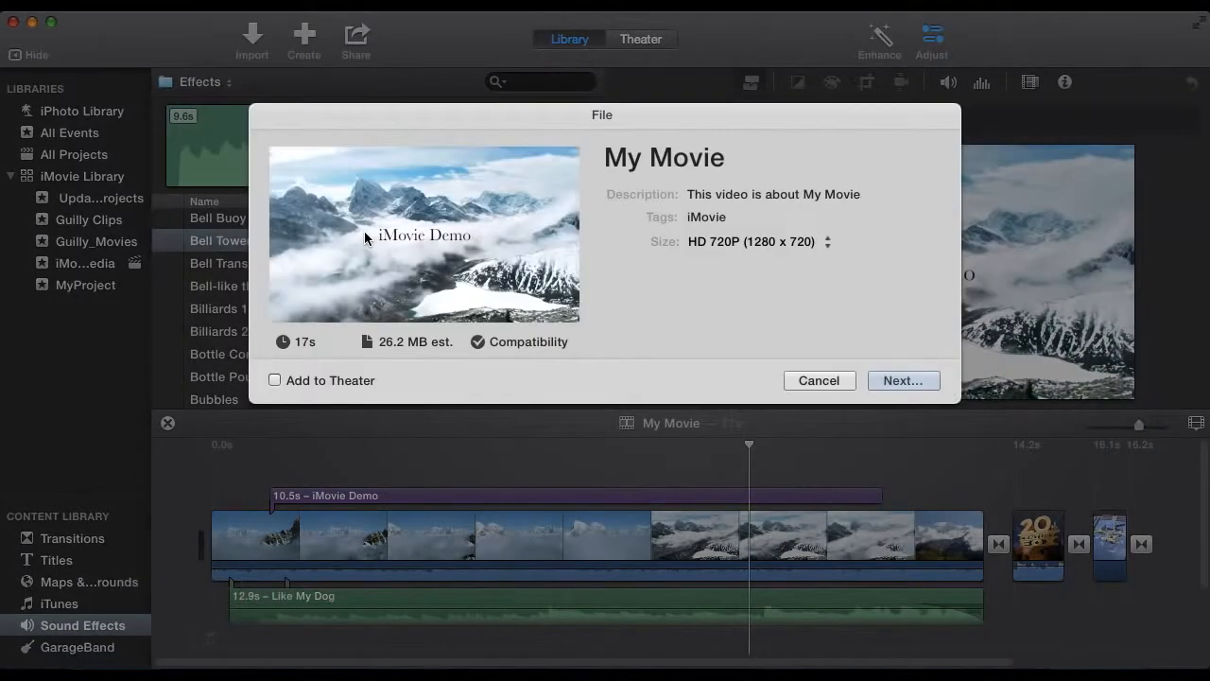
click(747, 153)
text(D)
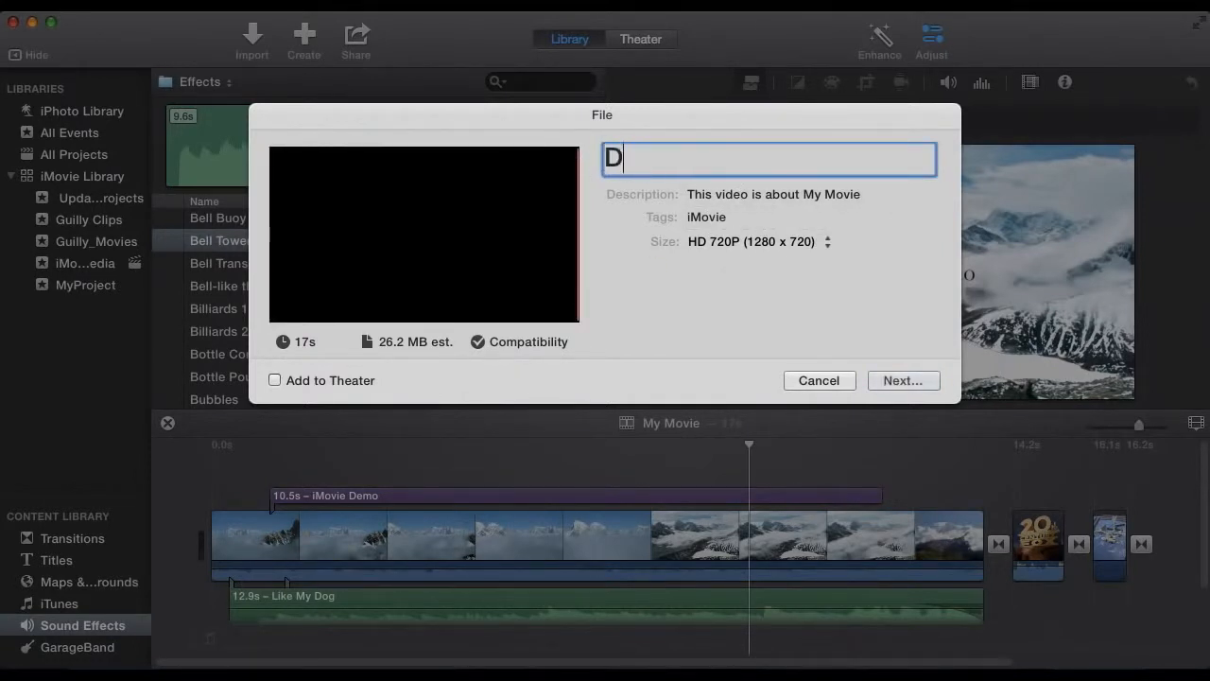
text(emoMovie)
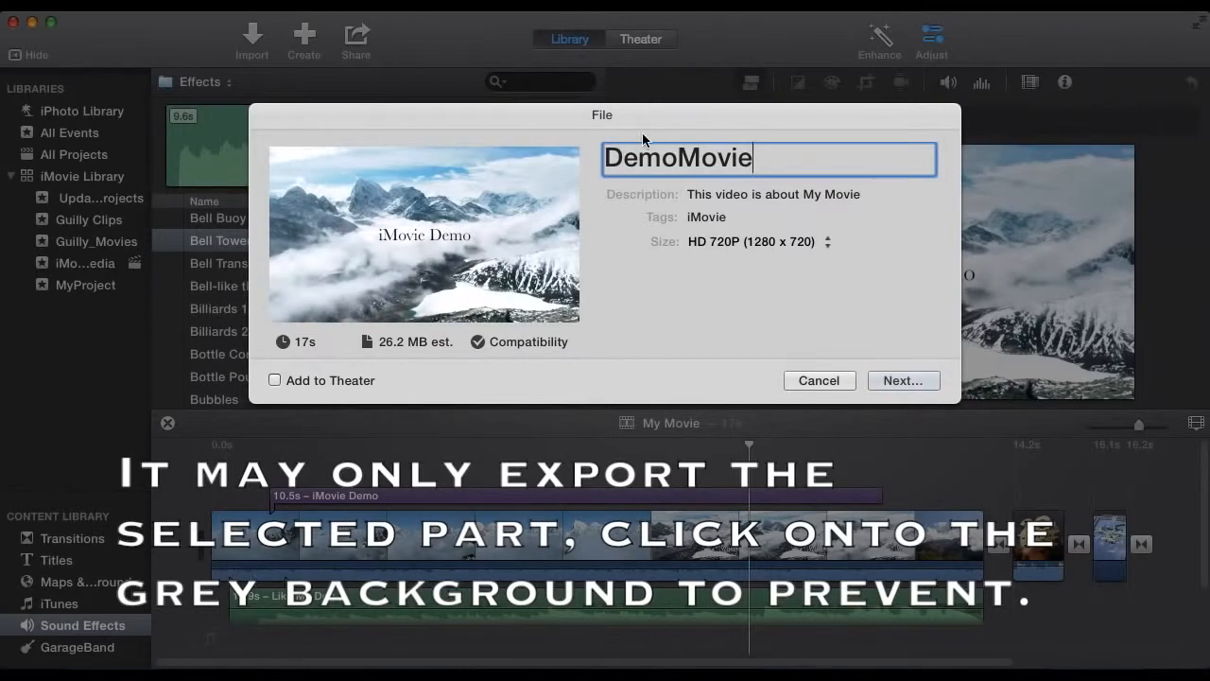
click(736, 245)
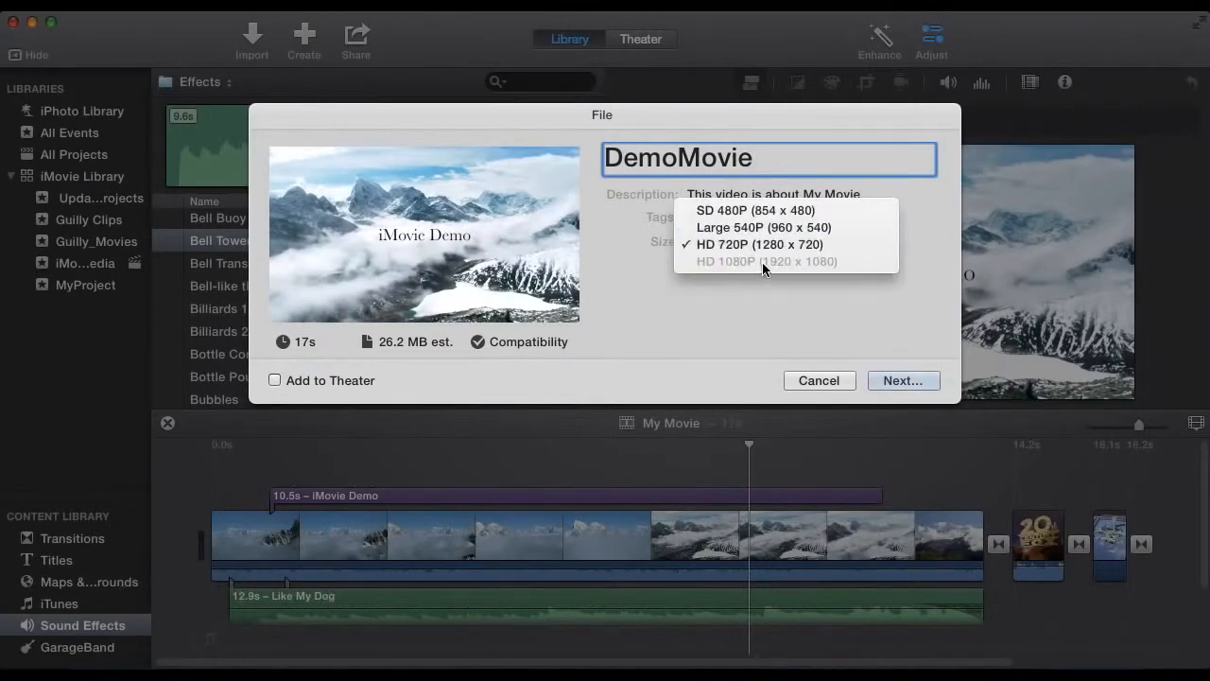
click(762, 243)
Clear the export's description and tags, save it as DemoMovie in the iMovie Demo Media folder, and check the export progress.
triple_click(689, 195)
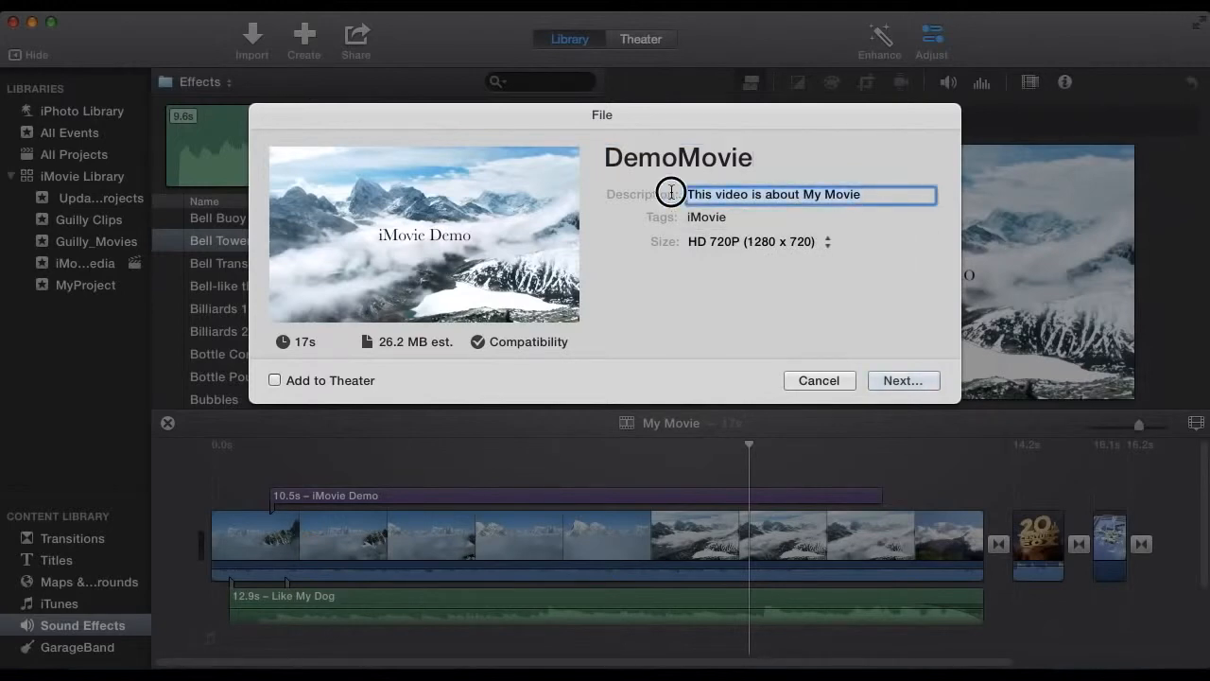
key(BackSpace)
triple_click(736, 217)
key(BackSpace)
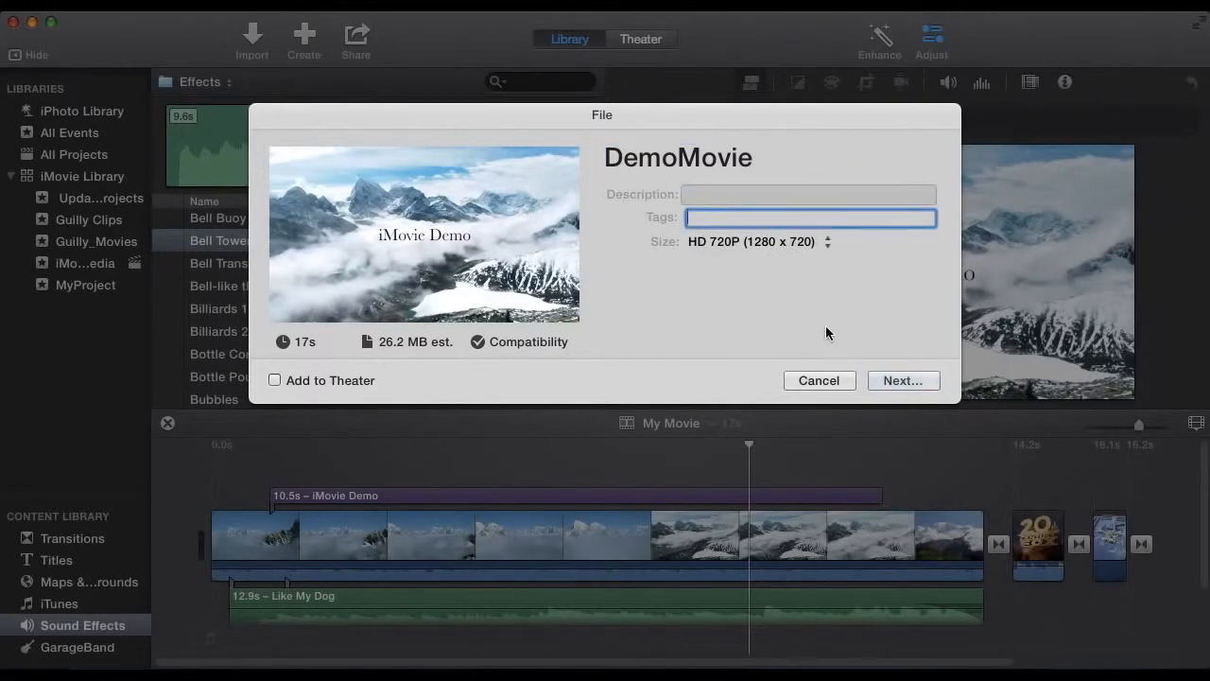
click(886, 381)
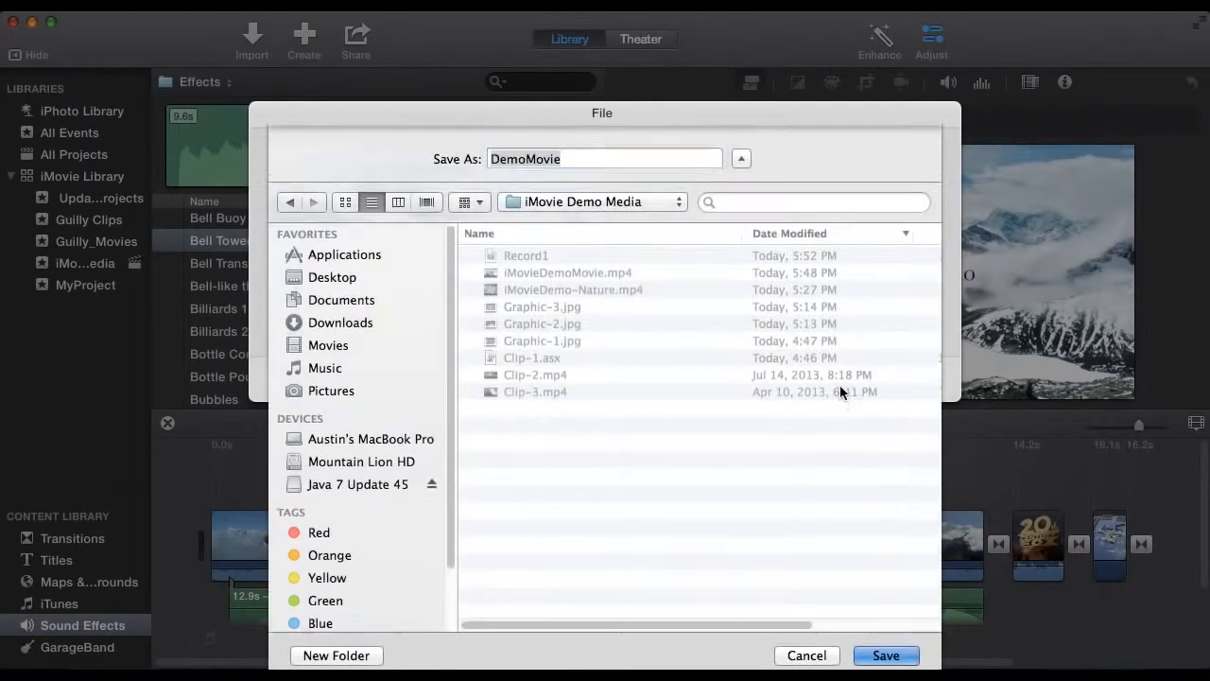
click(904, 655)
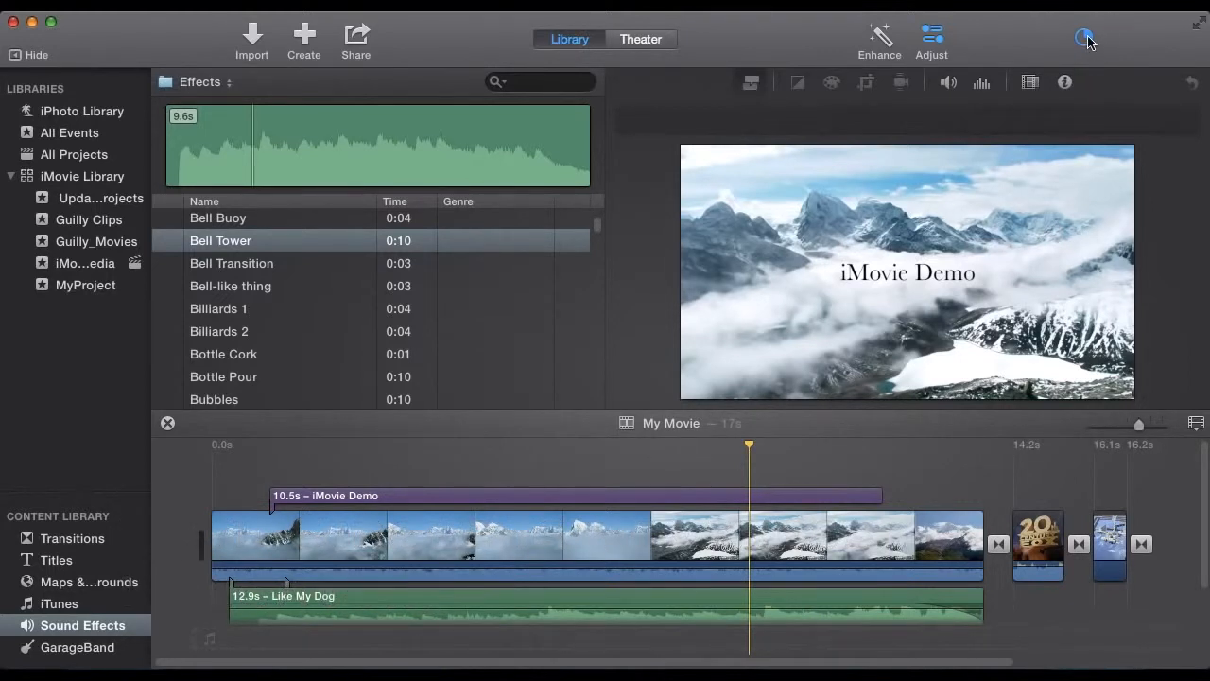
click(1085, 37)
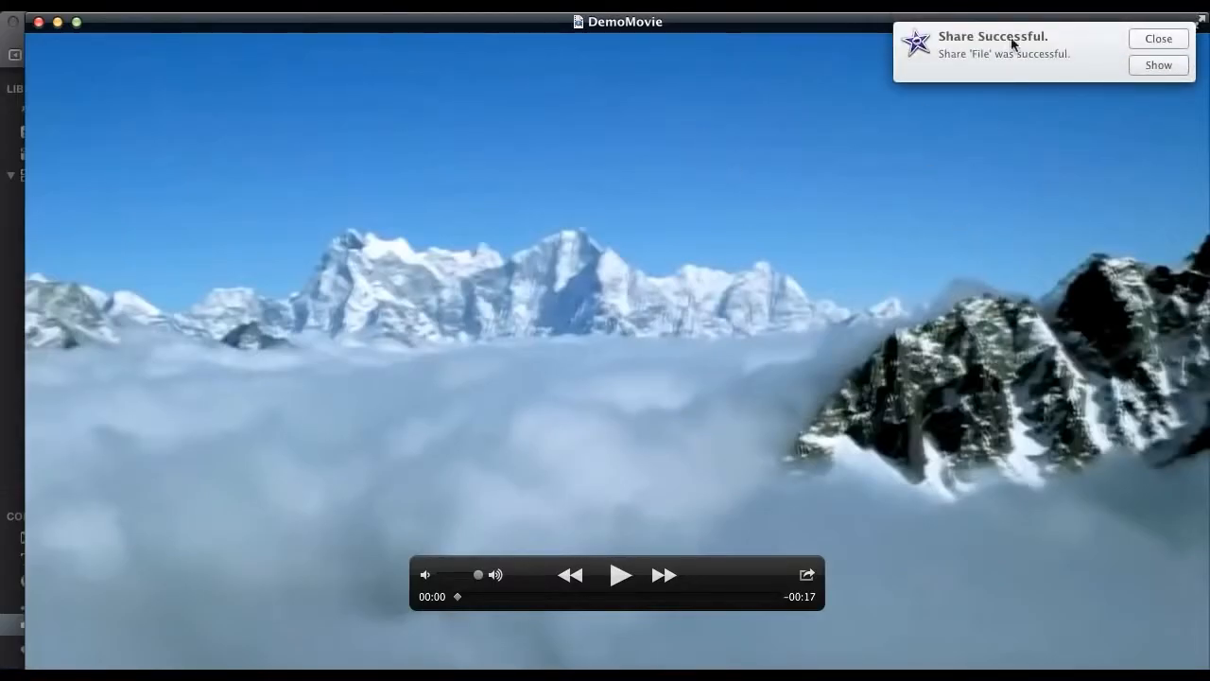
Dismiss the share notification, play the exported DemoMovie file in the movie player, and pause it at about 8 s.
click(1157, 38)
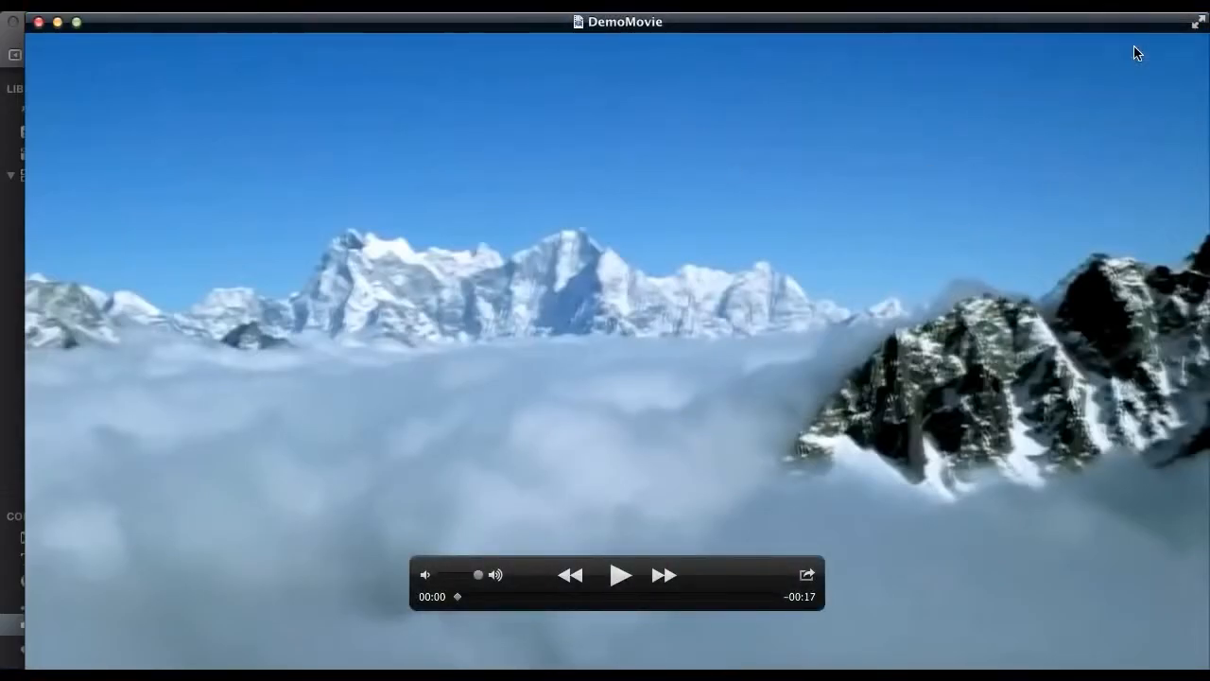
click(619, 575)
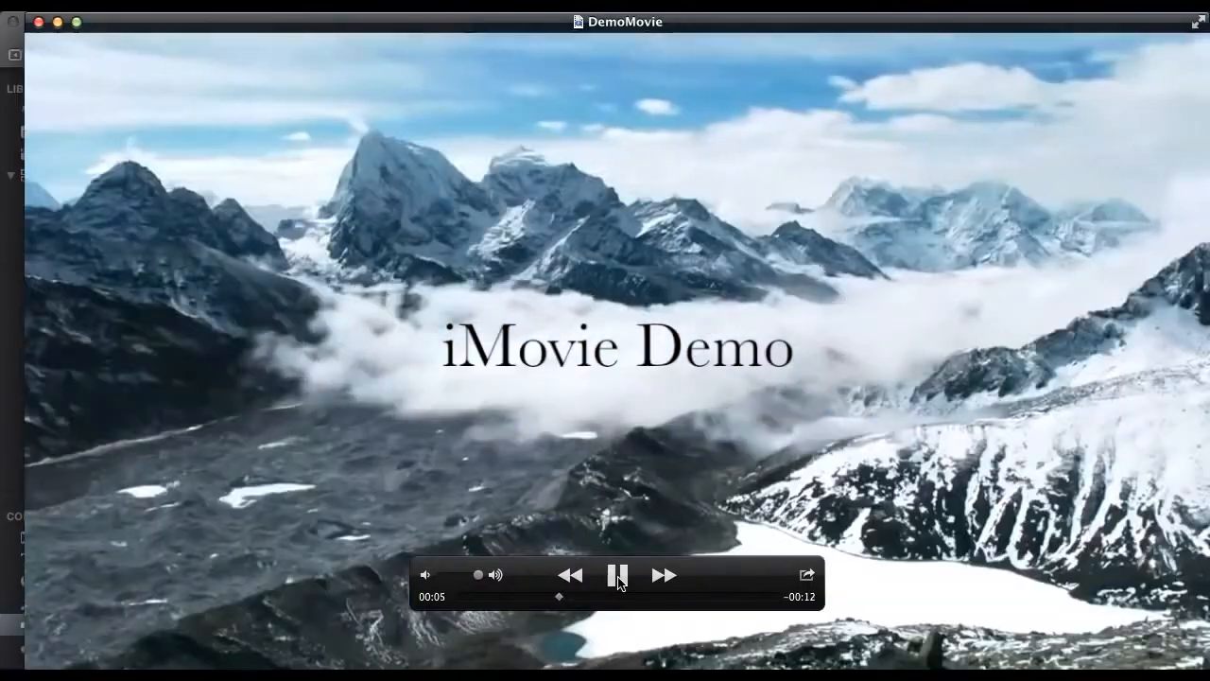
click(617, 576)
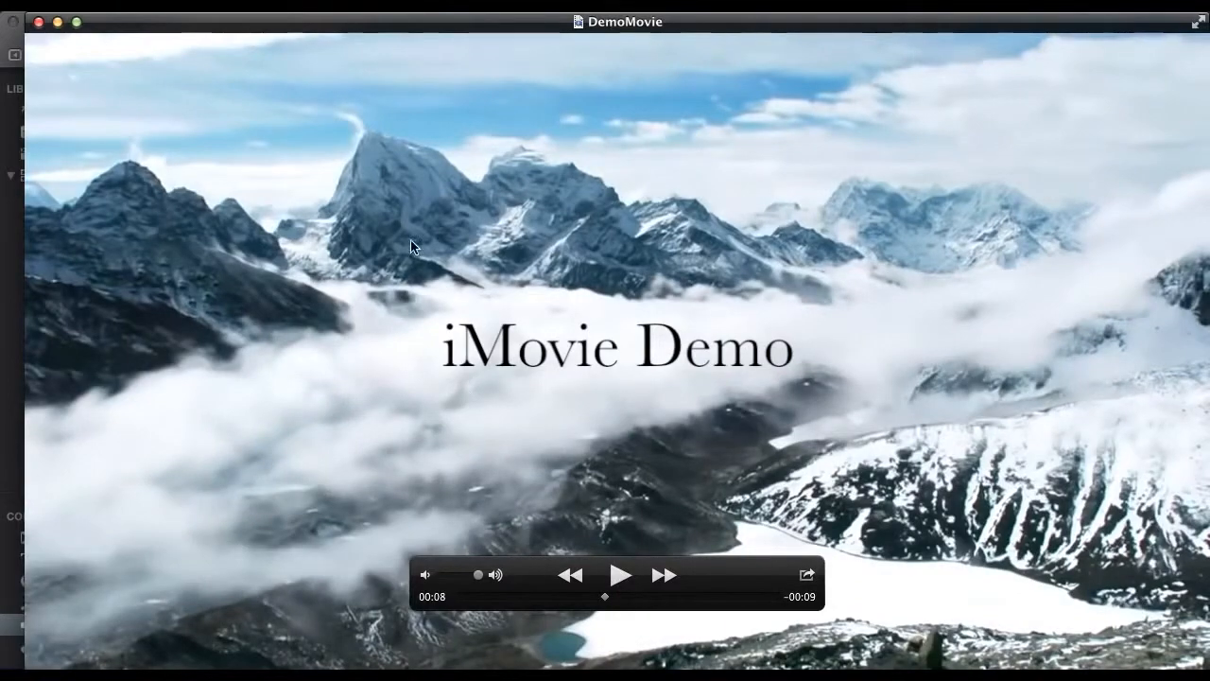
Close the DemoMovie player window and return to the My Movie project.
click(39, 21)
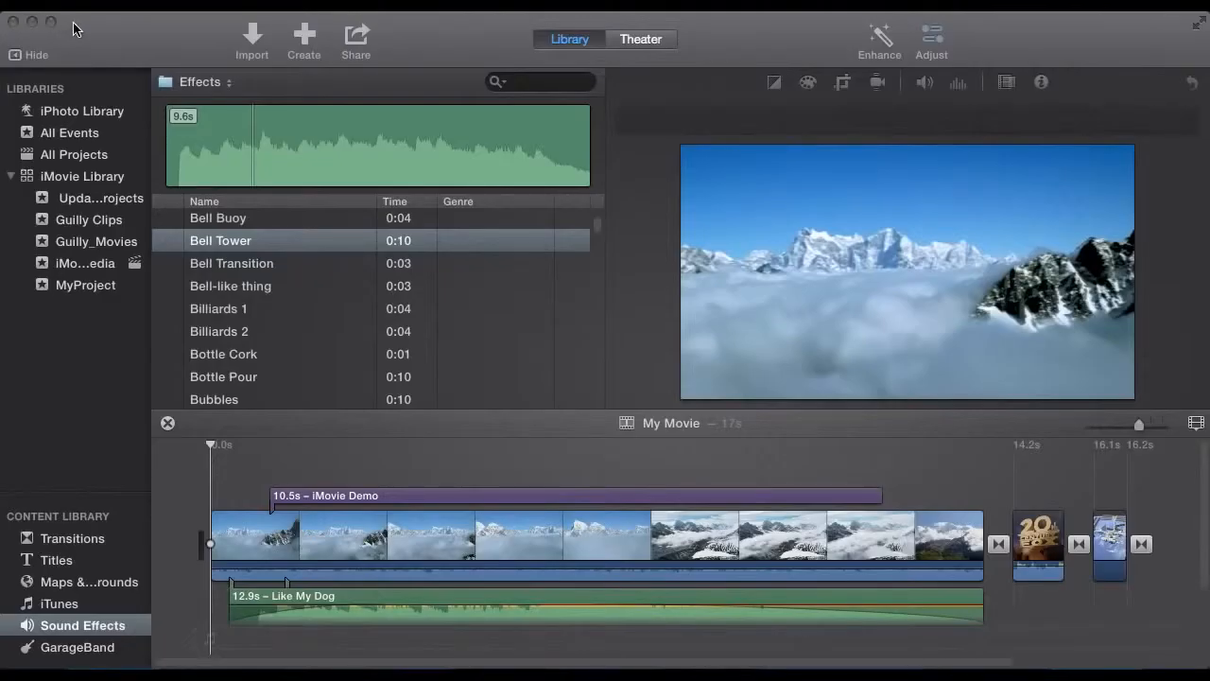
click(171, 43)
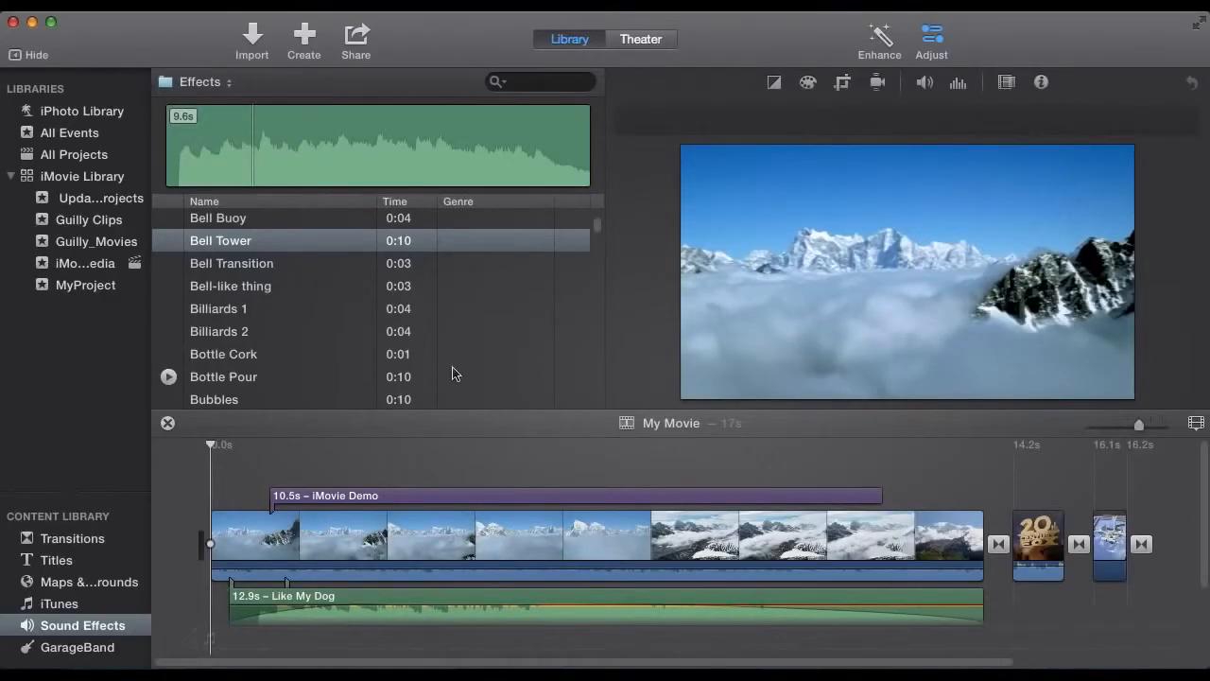
mouse_move(701, 387)
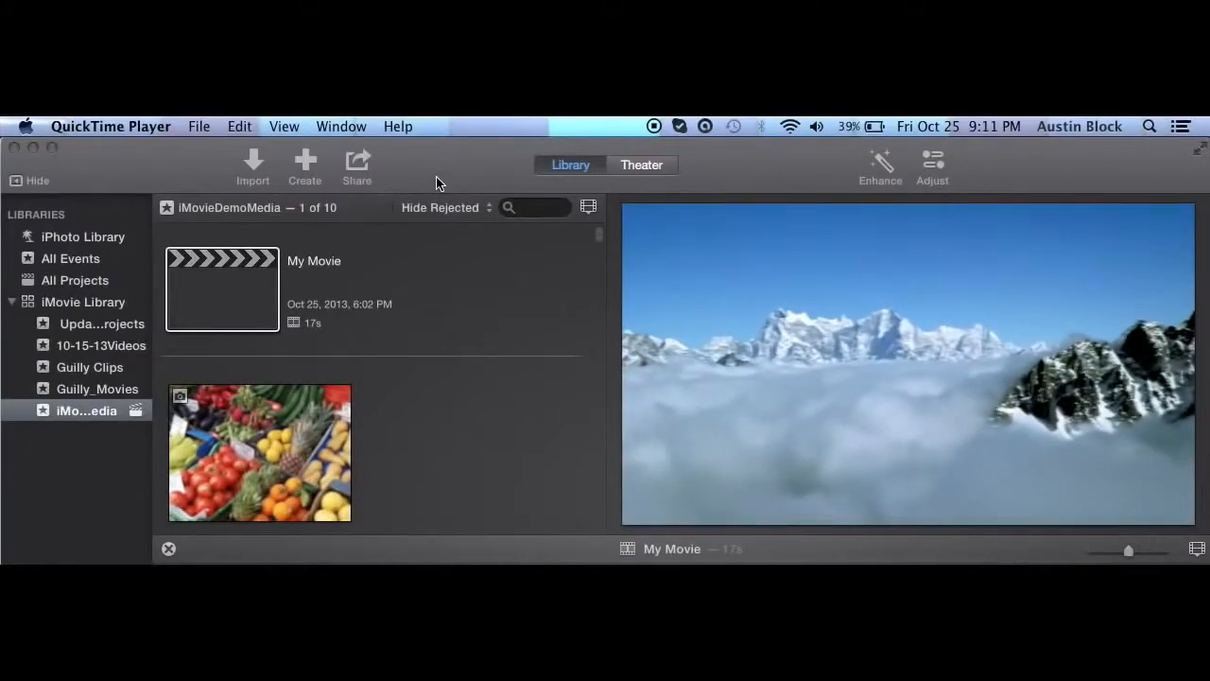
Open the Record Voiceover tool for My Movie.
click(436, 177)
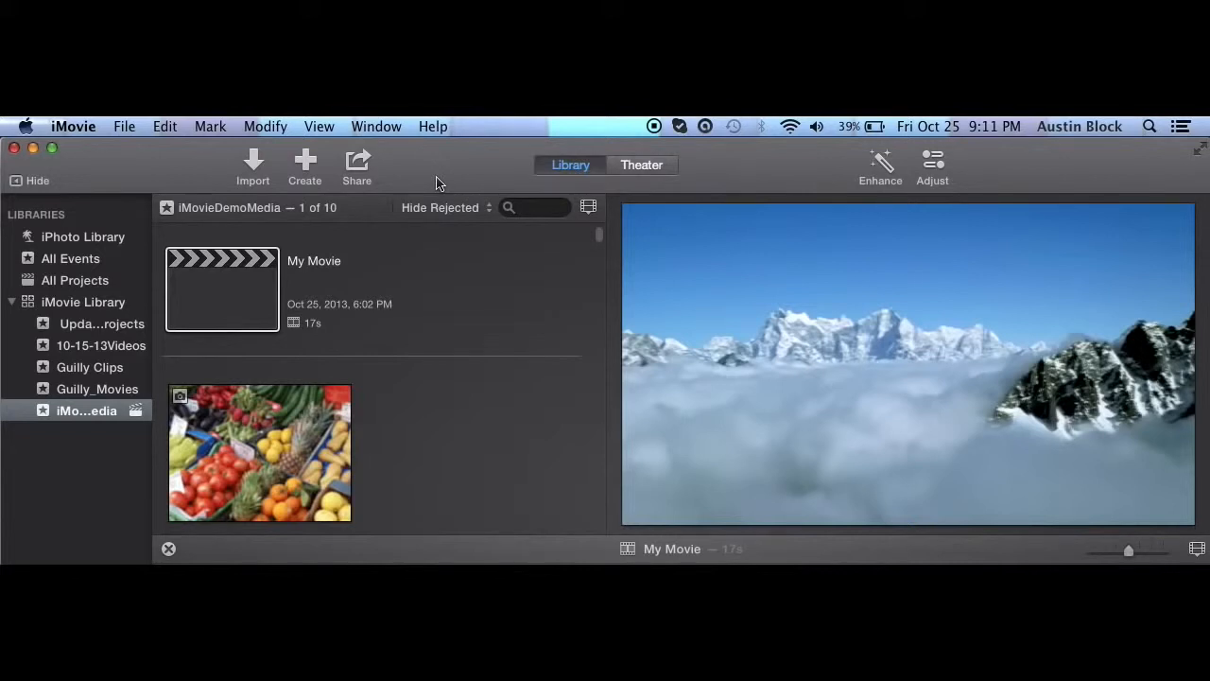
click(388, 130)
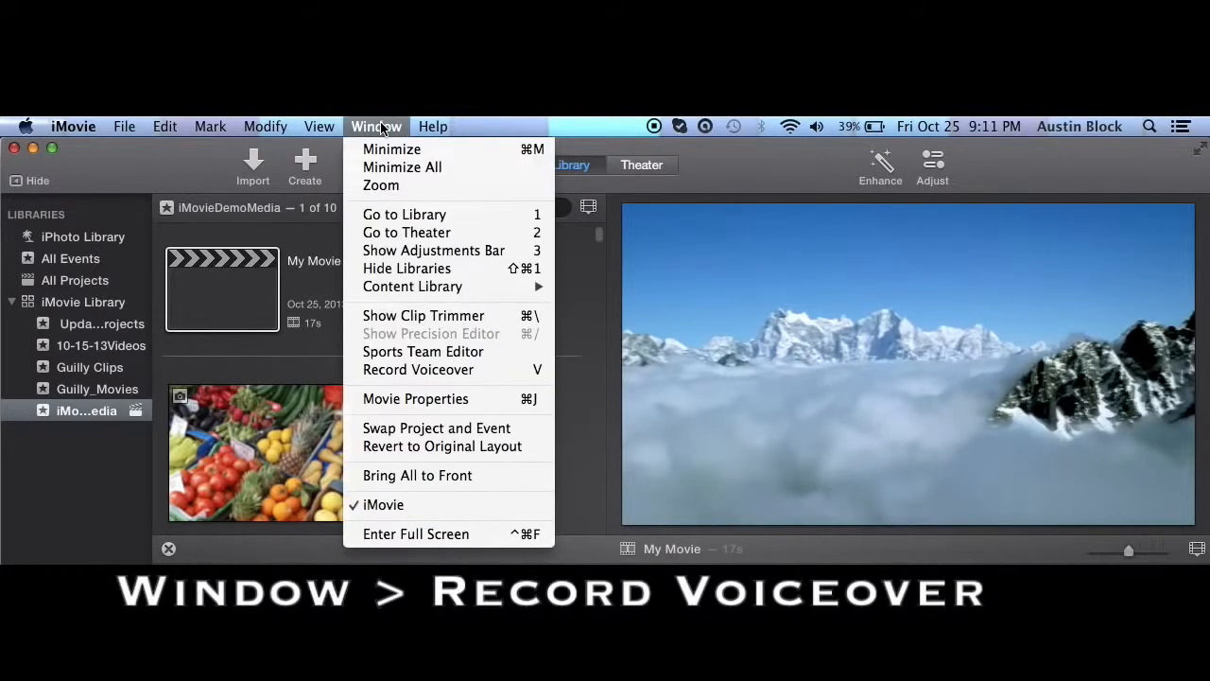
click(422, 367)
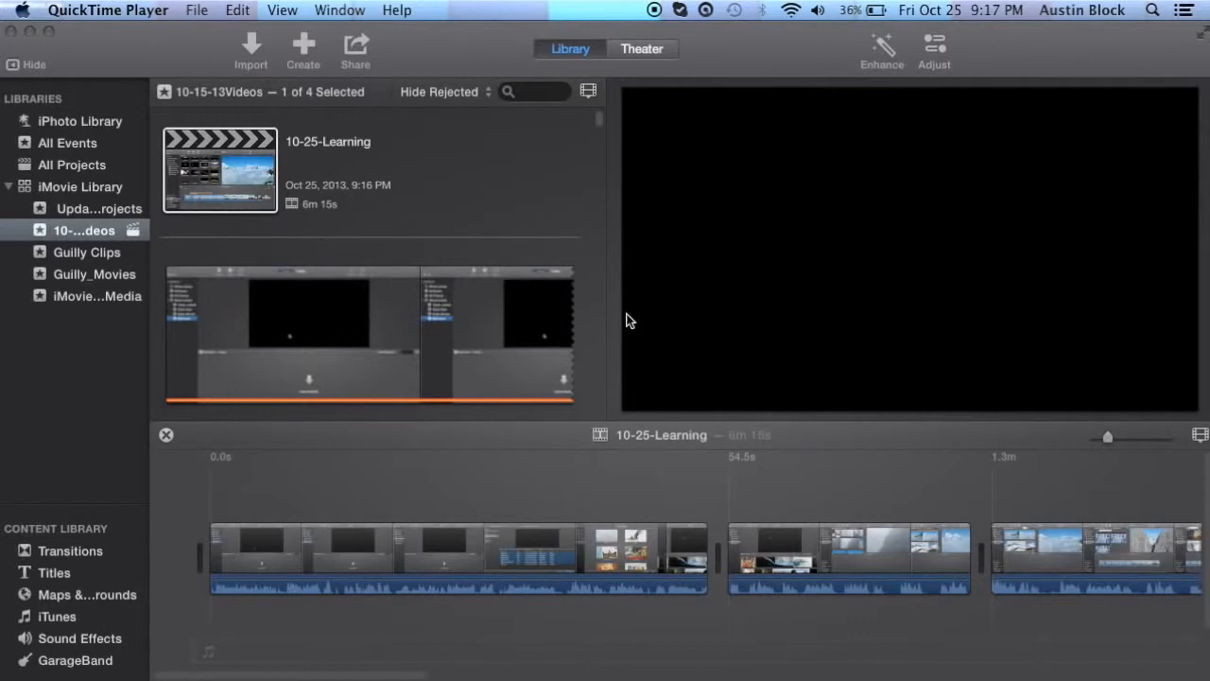
Find My Movie in the iMovieDemoMedia event and open it for editing in place of the 10-25-Learning project.
click(74, 295)
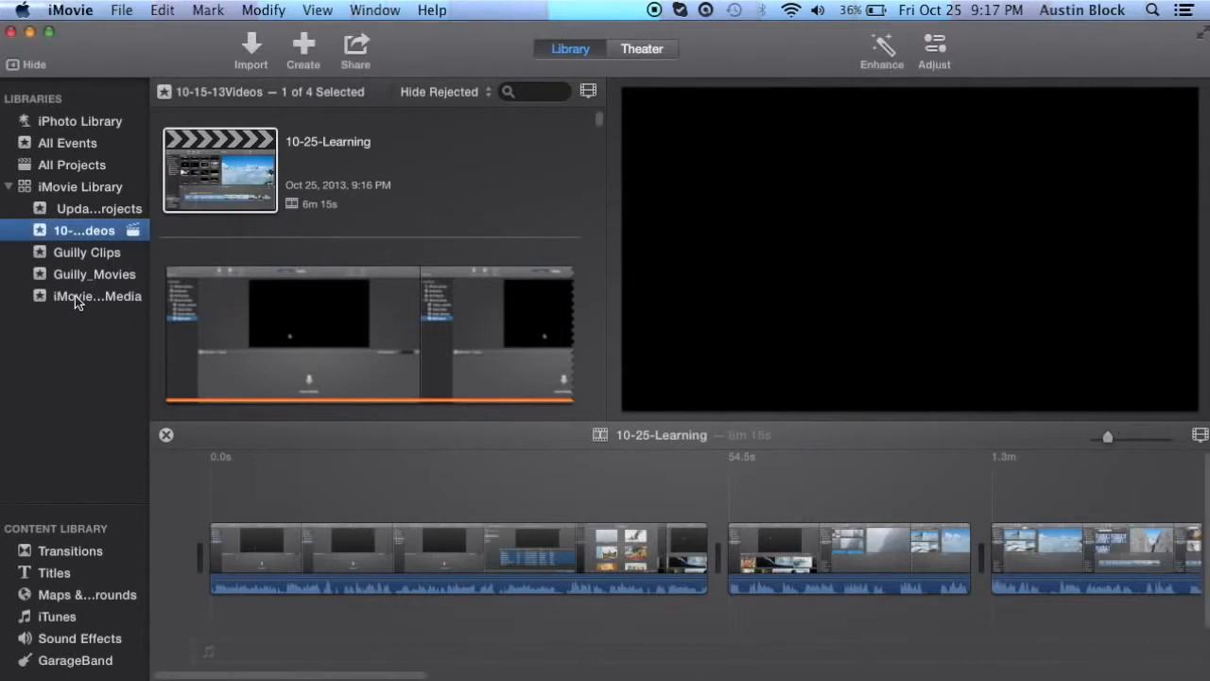
click(75, 295)
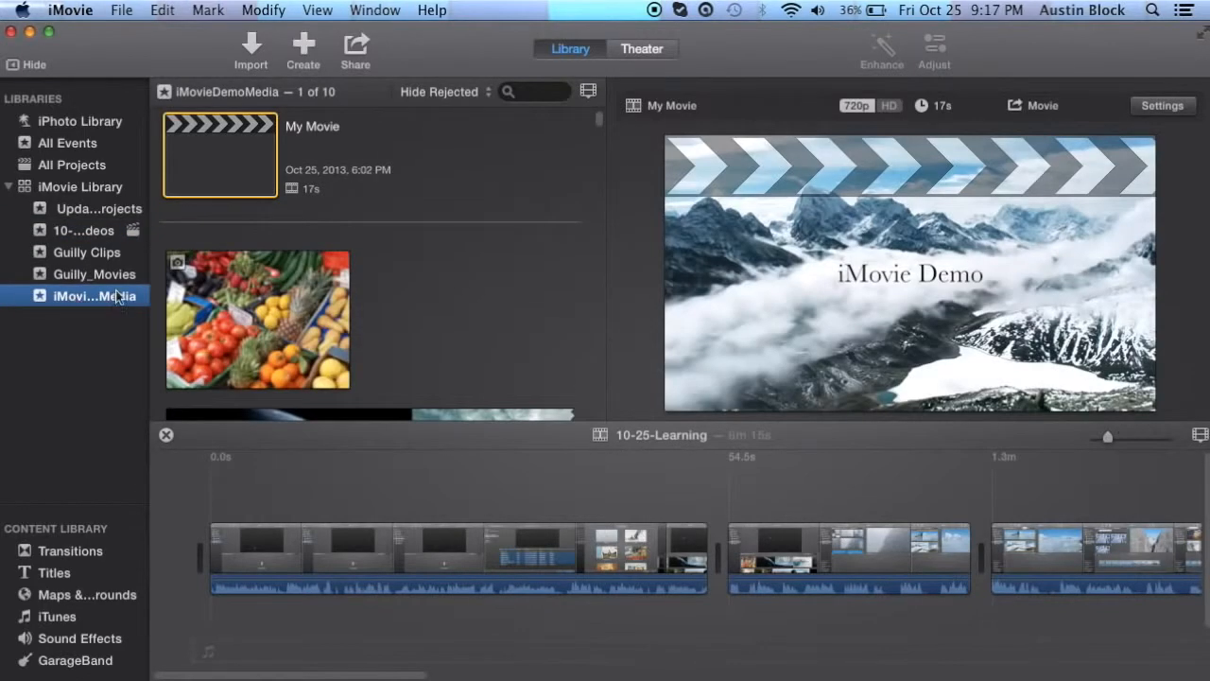
click(178, 473)
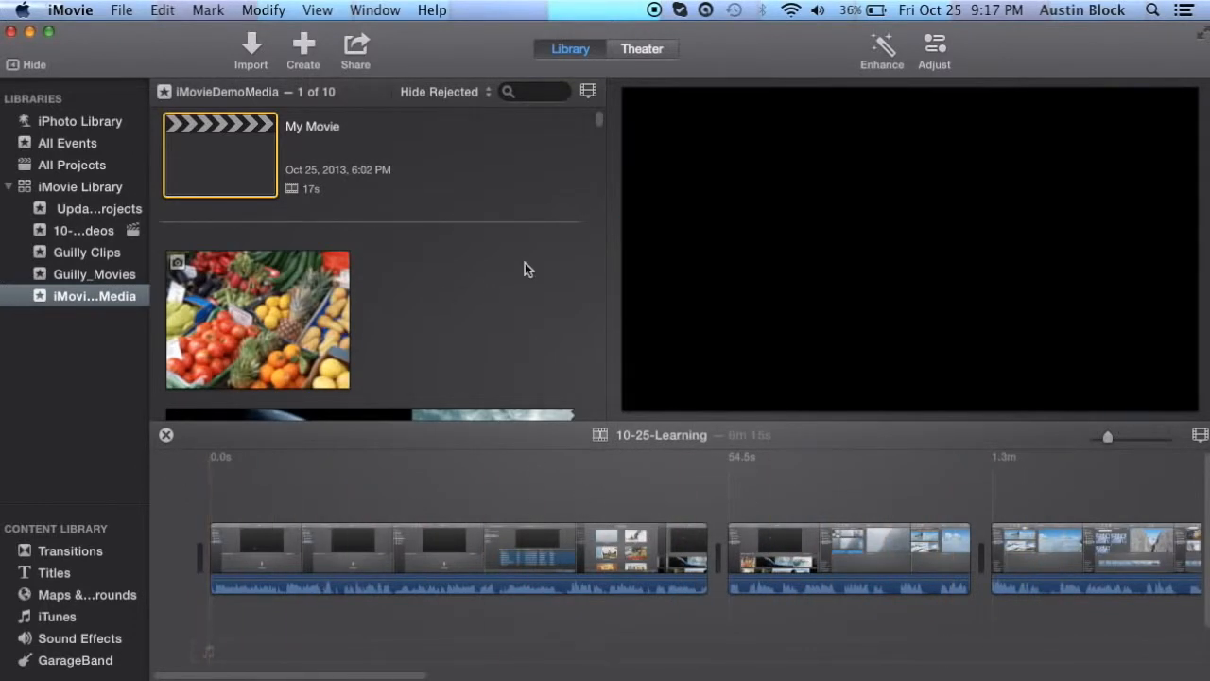
scroll(526, 263, up, 3)
scroll(398, 187, down, 3)
scroll(397, 187, up, 3)
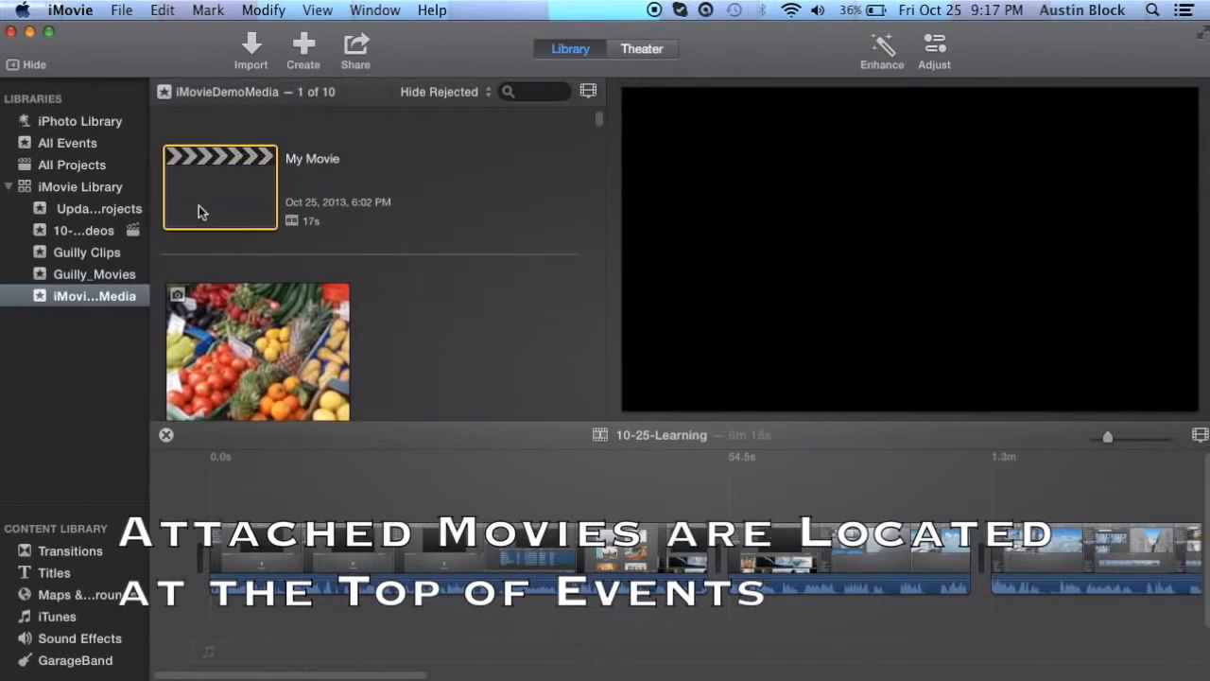
double_click(249, 173)
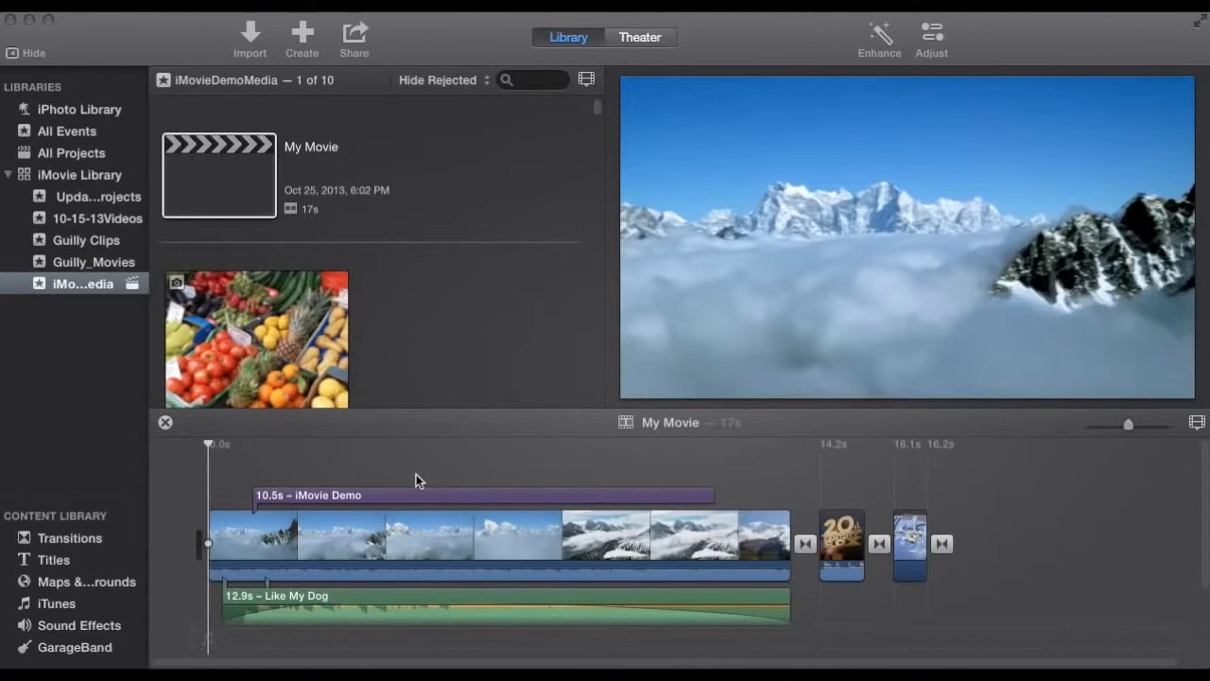
Select about 14.9 s of Clip-3 and insert it in My Movie between the mountain clip and the 20th Century clip.
scroll(369, 248, down, 10)
scroll(369, 248, down, 10)
scroll(369, 249, down, 1)
click(251, 274)
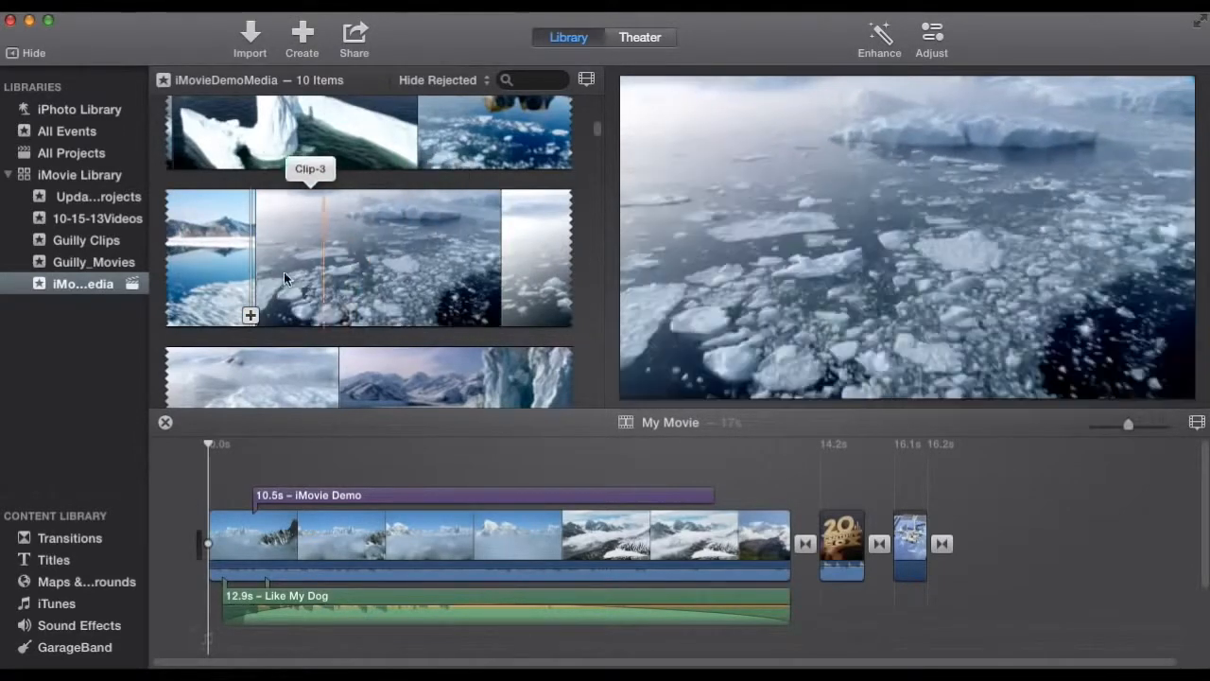
drag(188, 270, 532, 352)
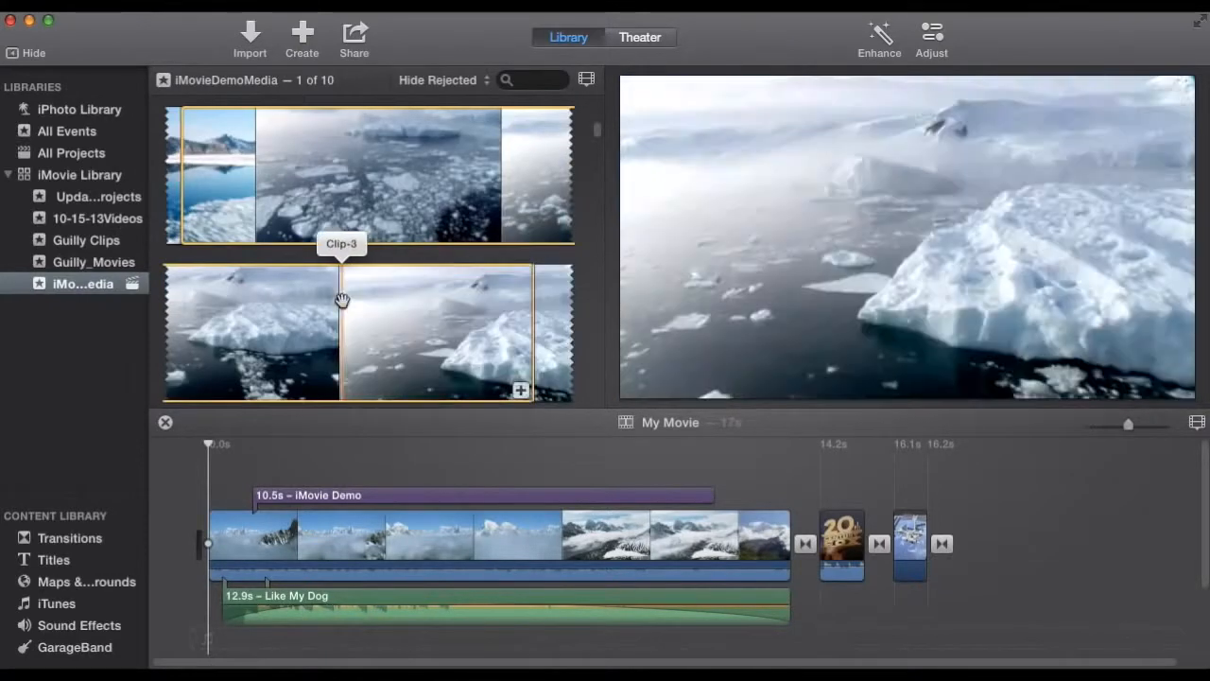
drag(781, 553, 830, 543)
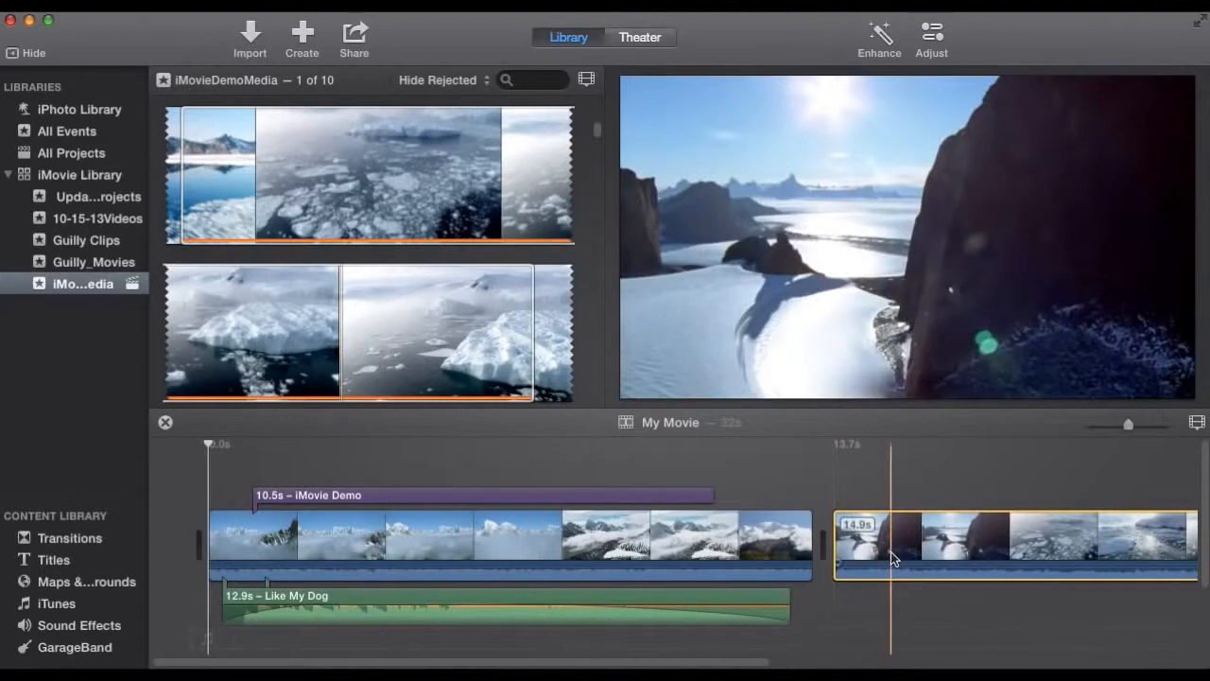
Show the speed editor for the inserted Clip-3 segment, speed it up to a length of about 4.9 s, and play it.
scroll(890, 552, right, 4)
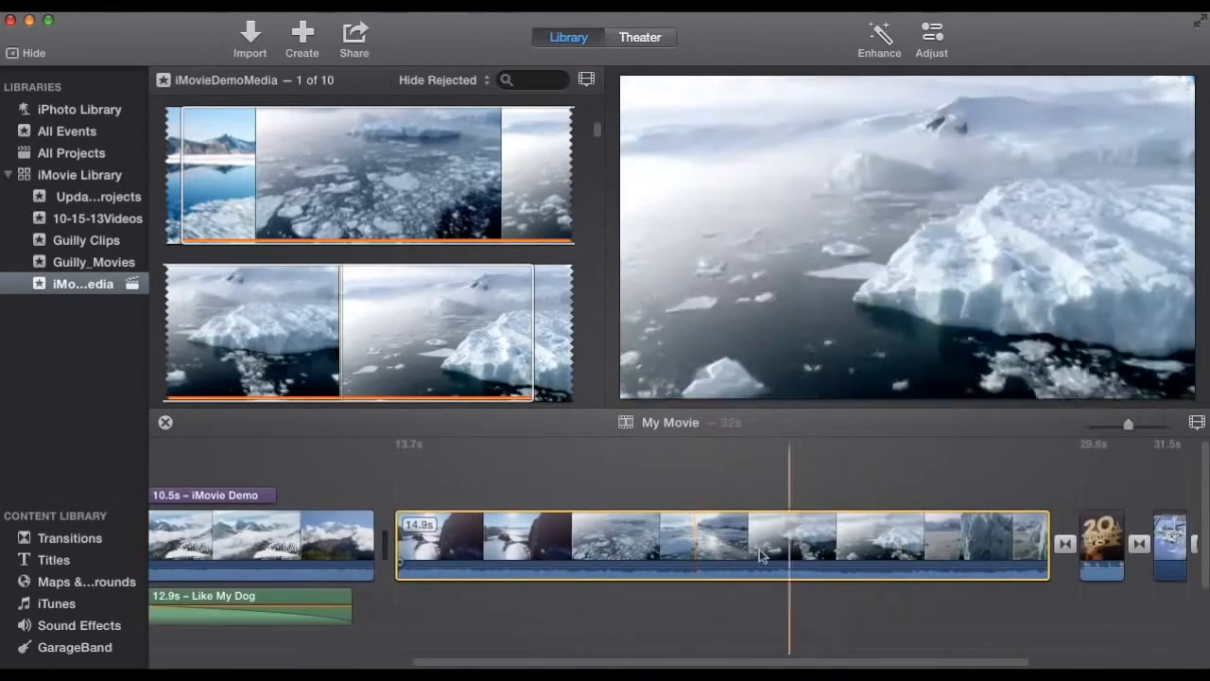
right_click(688, 549)
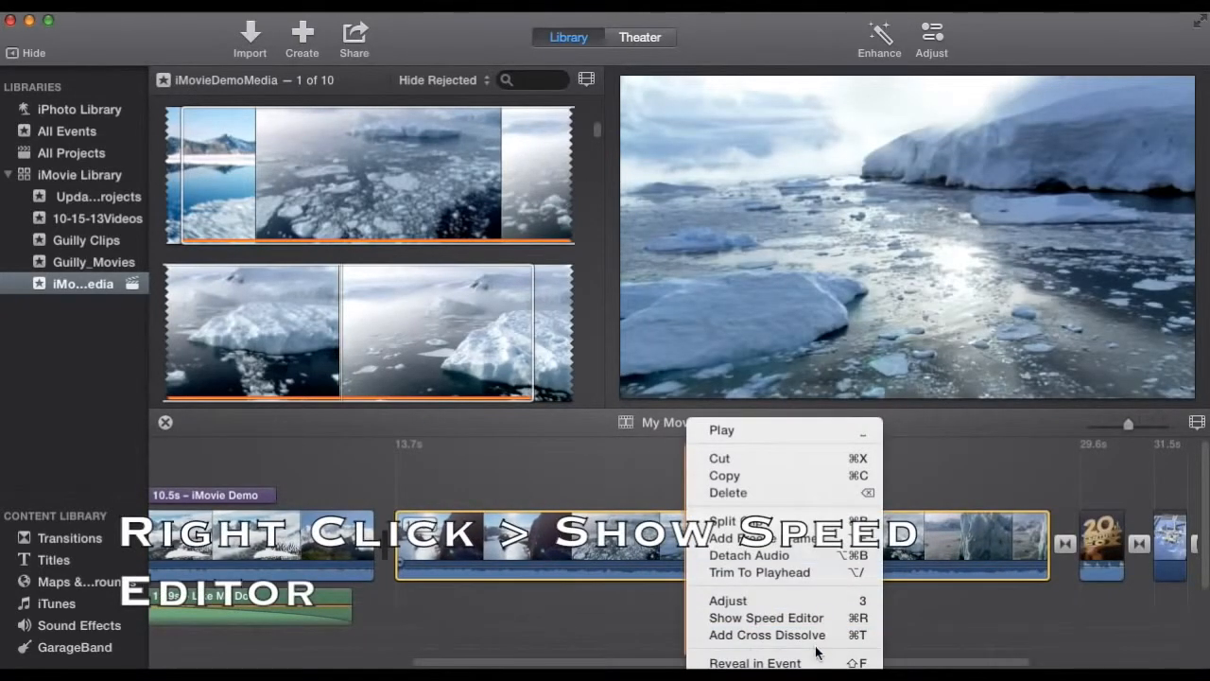
click(810, 618)
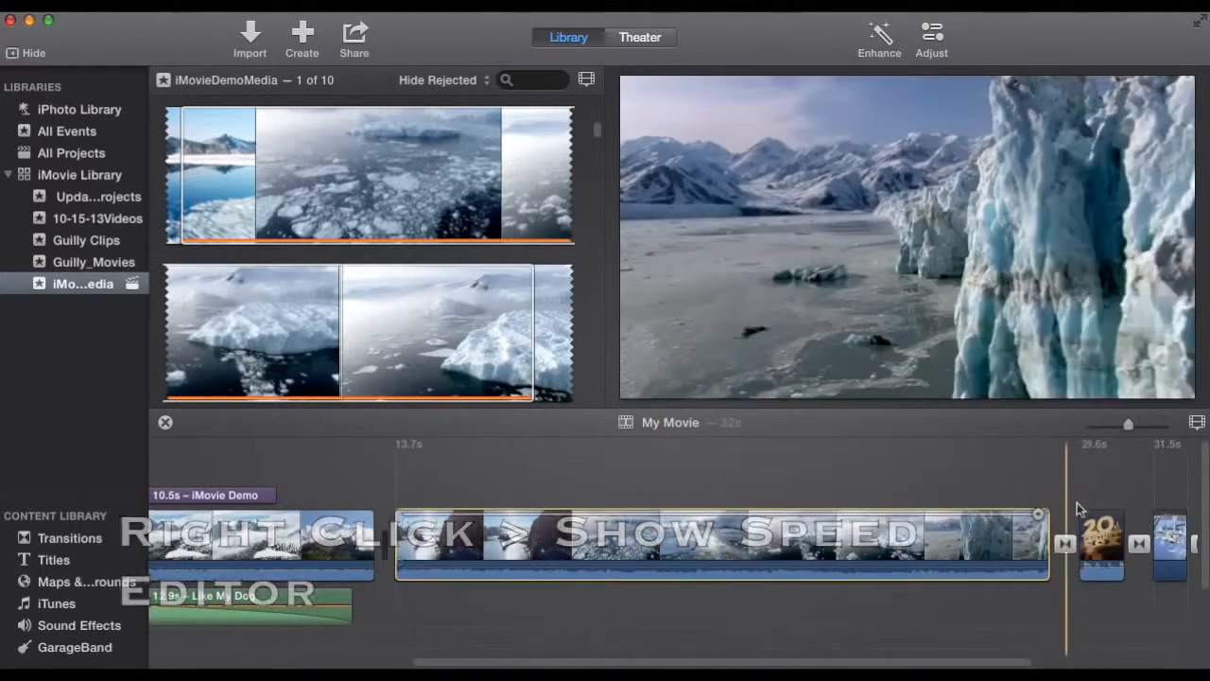
drag(1041, 519, 1040, 520)
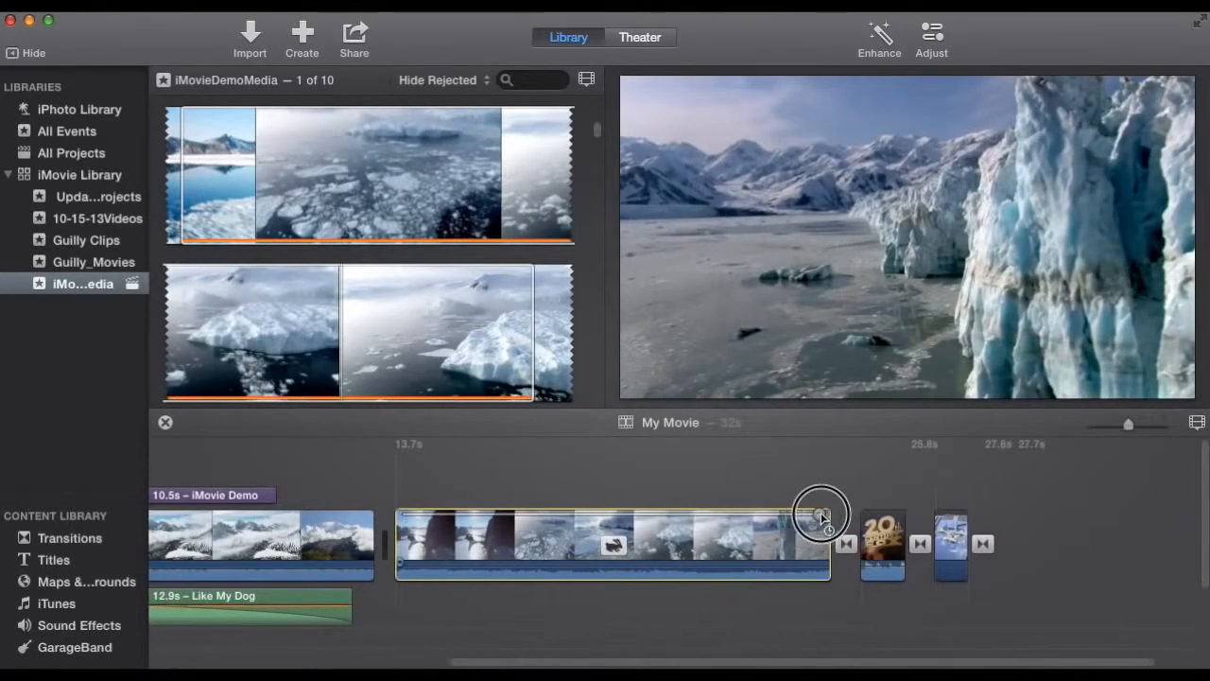
drag(713, 511, 675, 520)
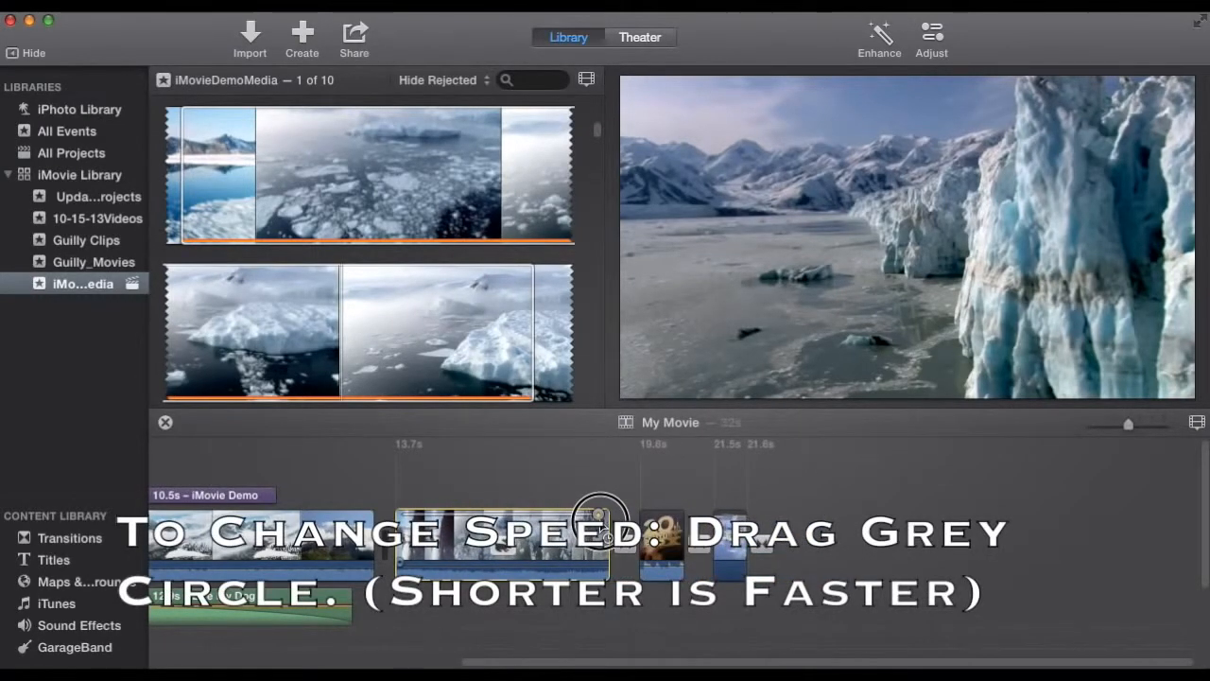
drag(601, 520, 599, 520)
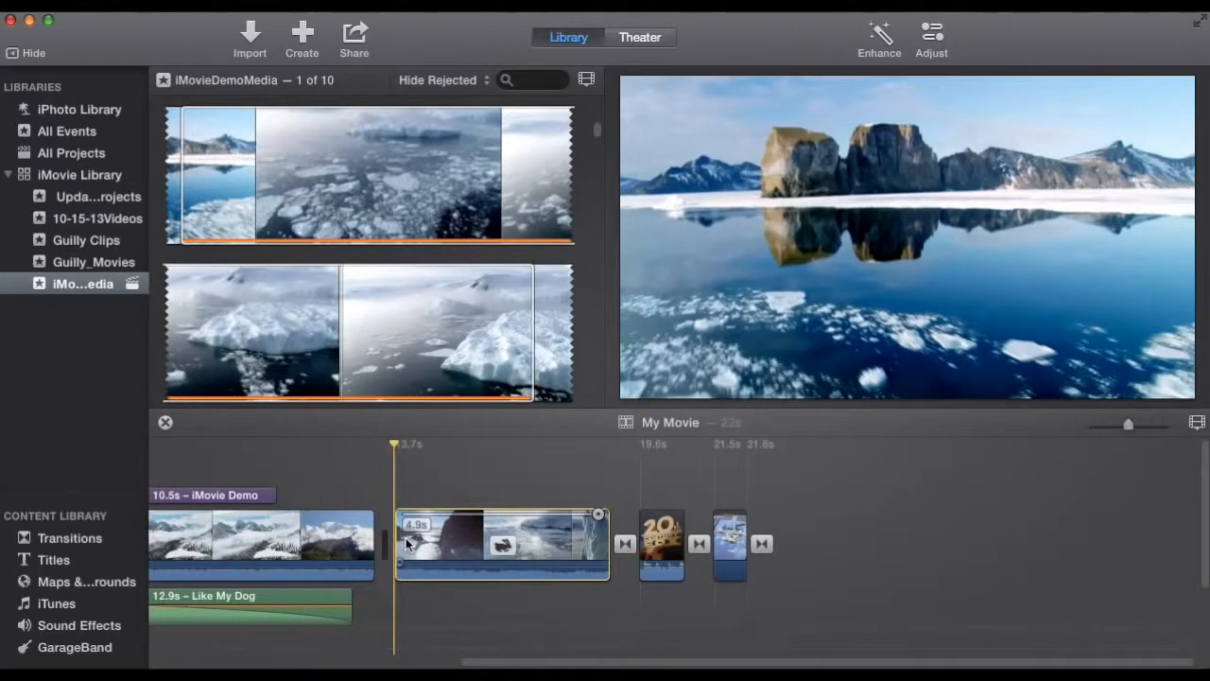
key(space)
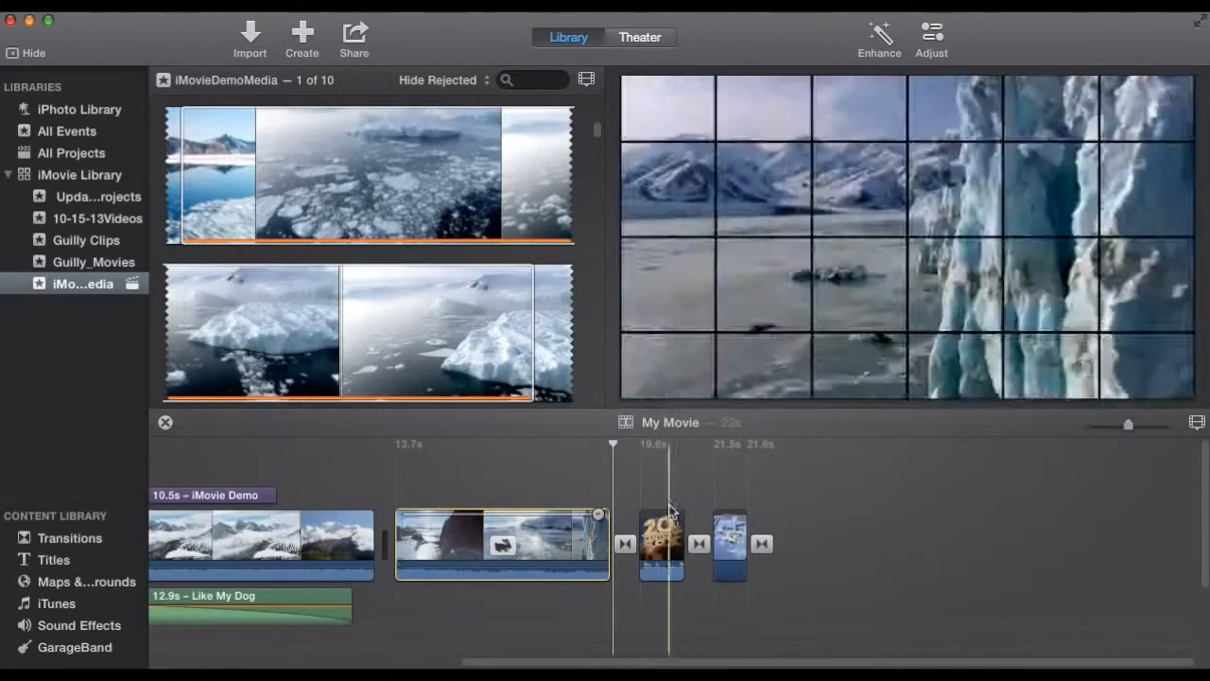
Slow the Clip-3 segment down to about 18.3 s and further to about 25.6 s, and play it from near its start.
click(600, 517)
drag(759, 515, 1041, 521)
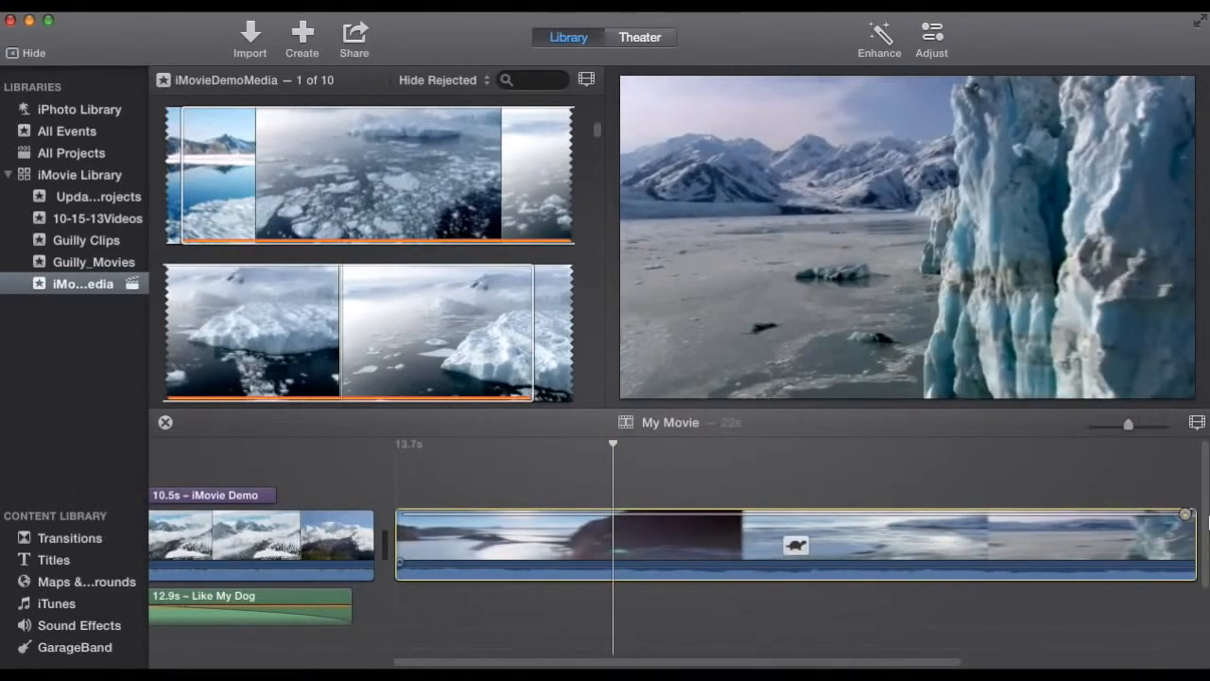
drag(1201, 515, 1198, 515)
scroll(1046, 564, right, 3)
scroll(1030, 552, right, 2)
scroll(1030, 551, right, 2)
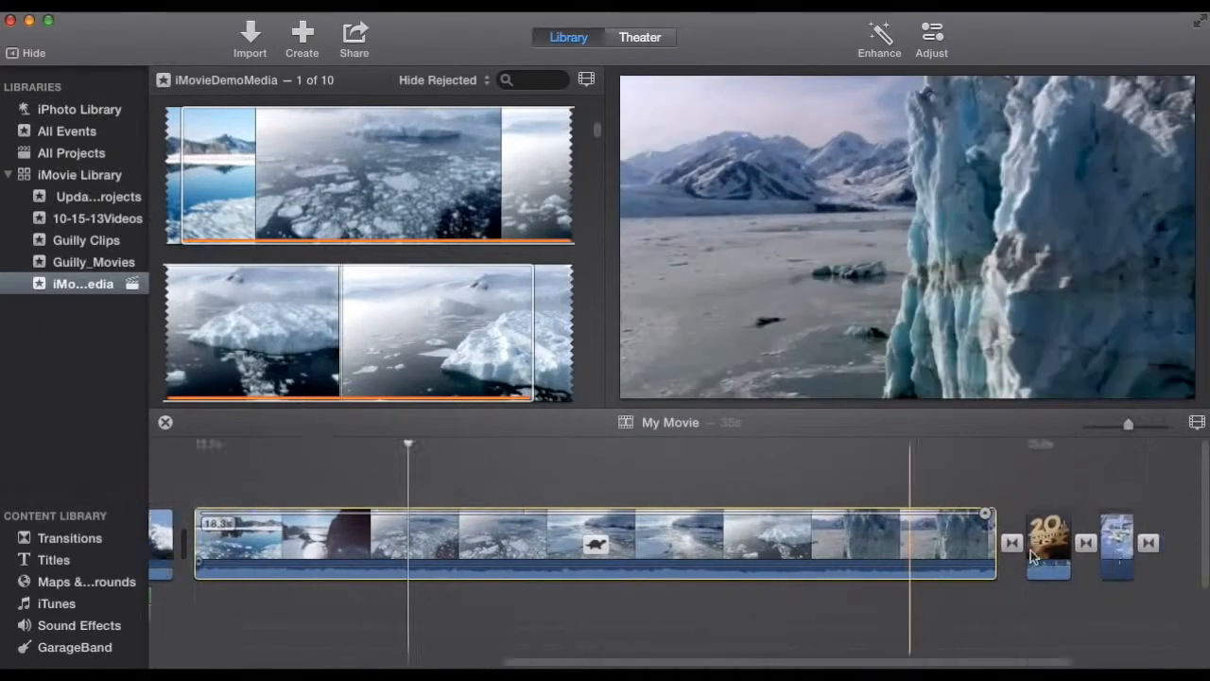
drag(856, 515, 1177, 492)
scroll(992, 539, left, 5)
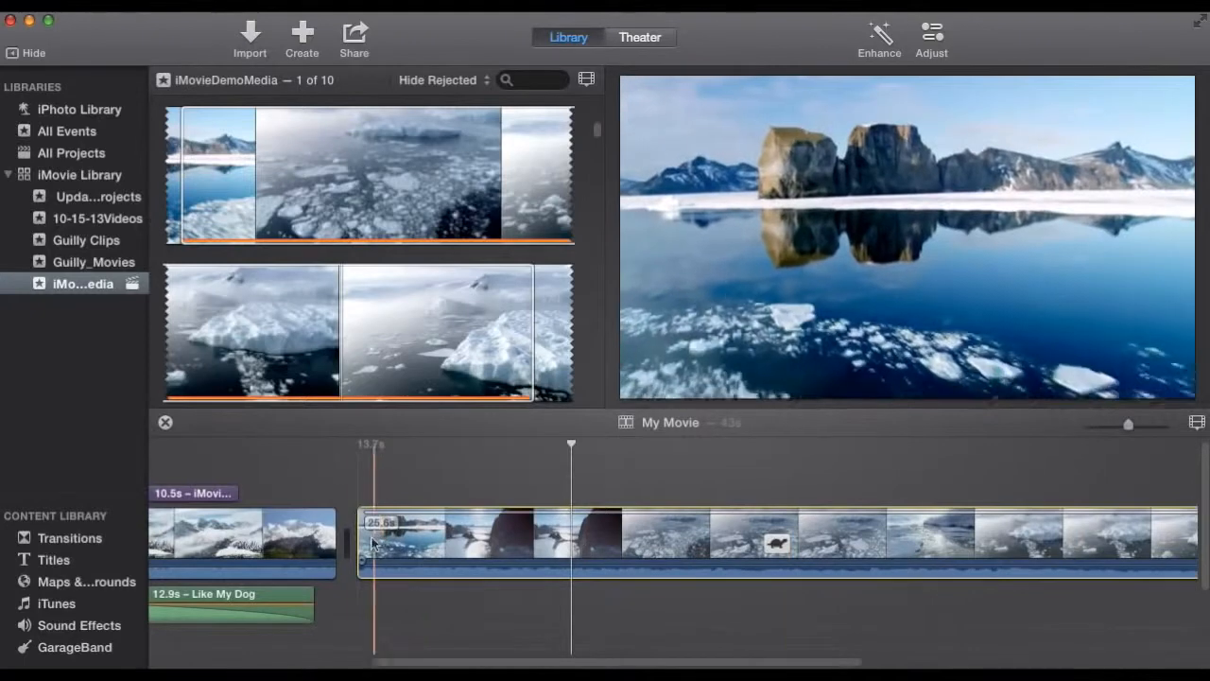
key(space)
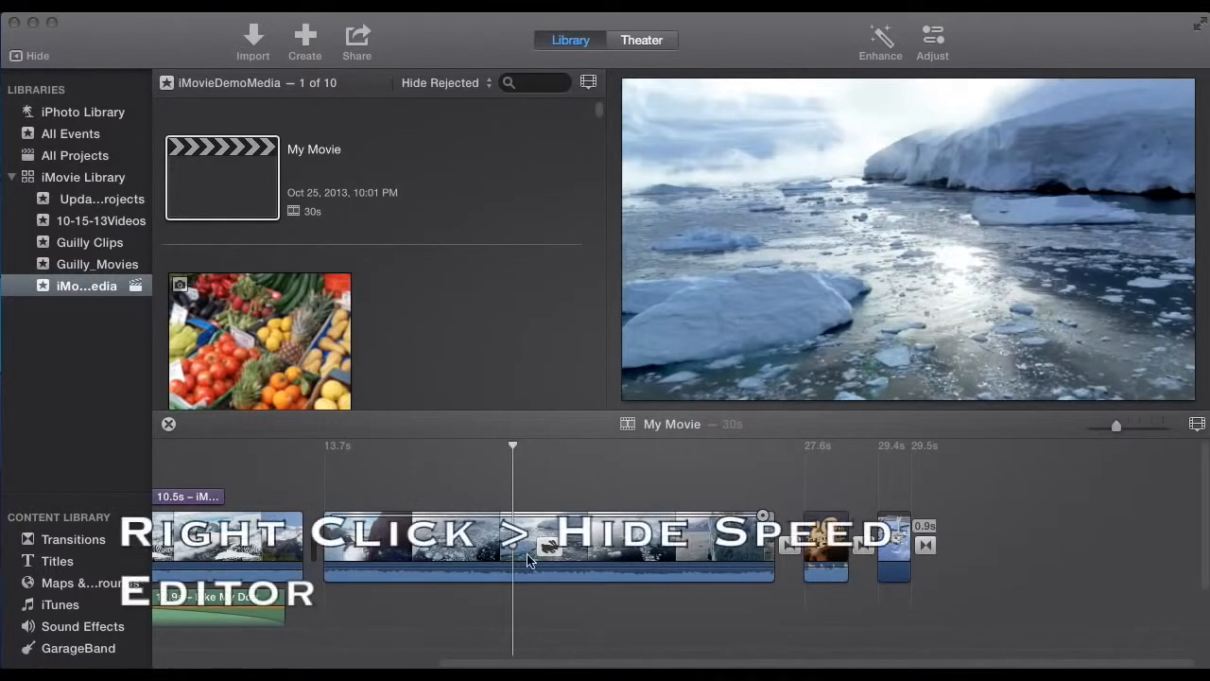
Hide the speed editor on the Clip-3 segment.
right_click(475, 536)
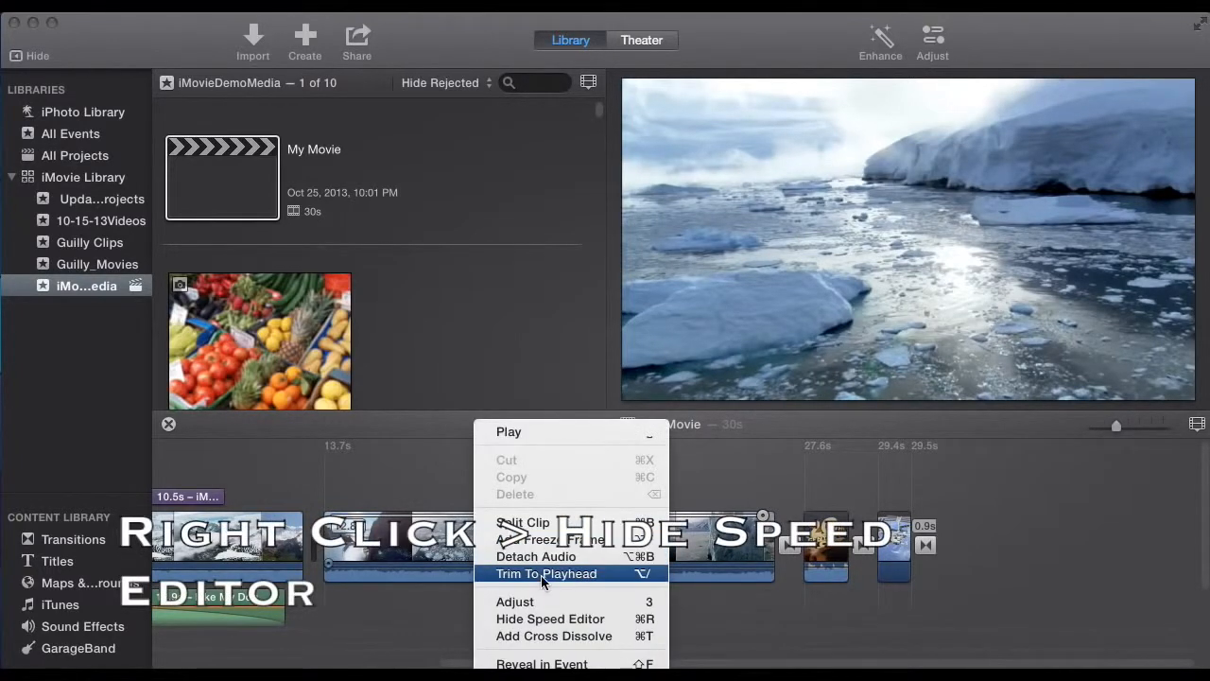
click(562, 619)
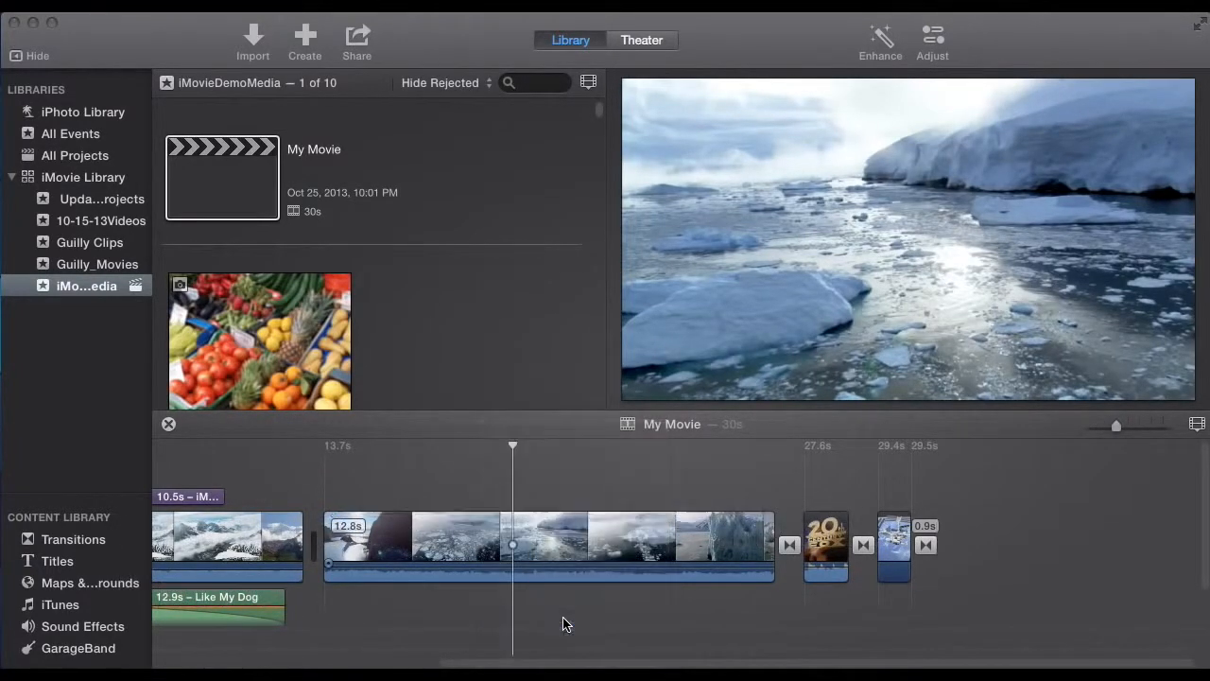